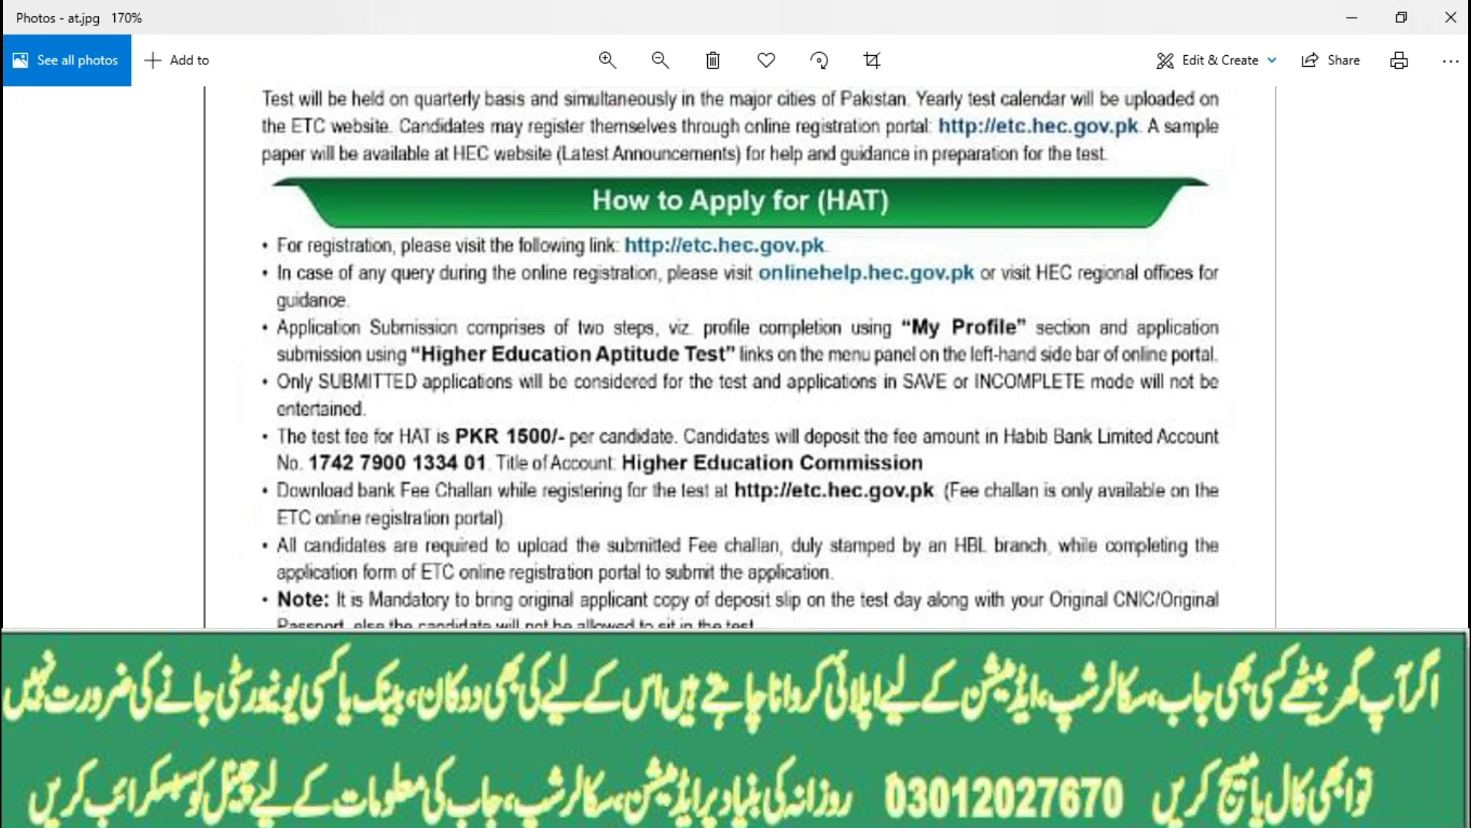
- Read the How to Apply for (HAT) section of the notice image, including the test fee and challan instructions
{"action": "scroll", "coordinate": [736, 651], "scroll_direction": "down", "scroll_amount": 1}
{"action": "scroll", "coordinate": [736, 651], "scroll_direction": "up", "scroll_amount": 1}
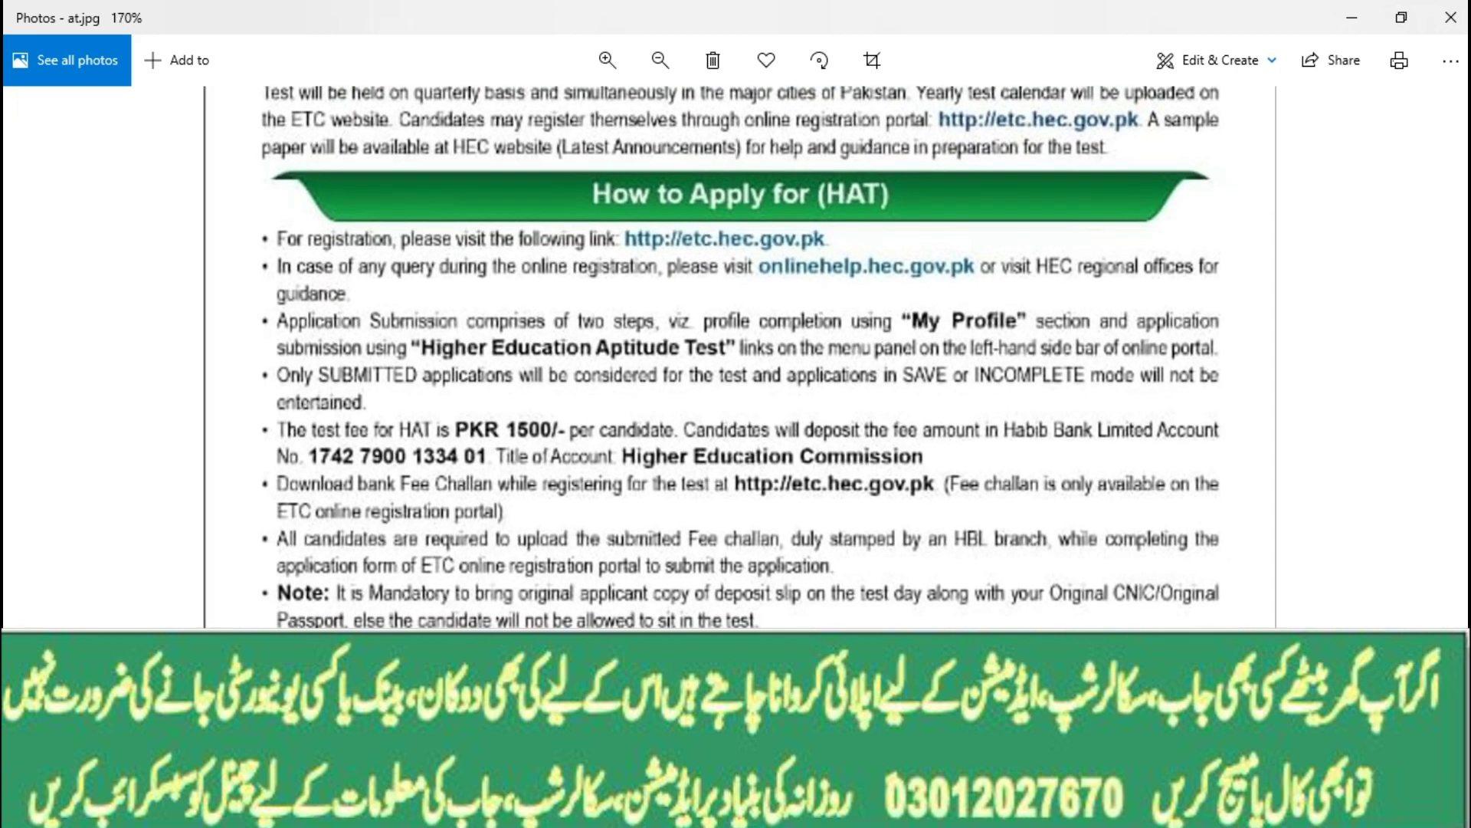
{"action": "scroll", "coordinate": [735, 620], "scroll_direction": "up", "scroll_amount": 2}
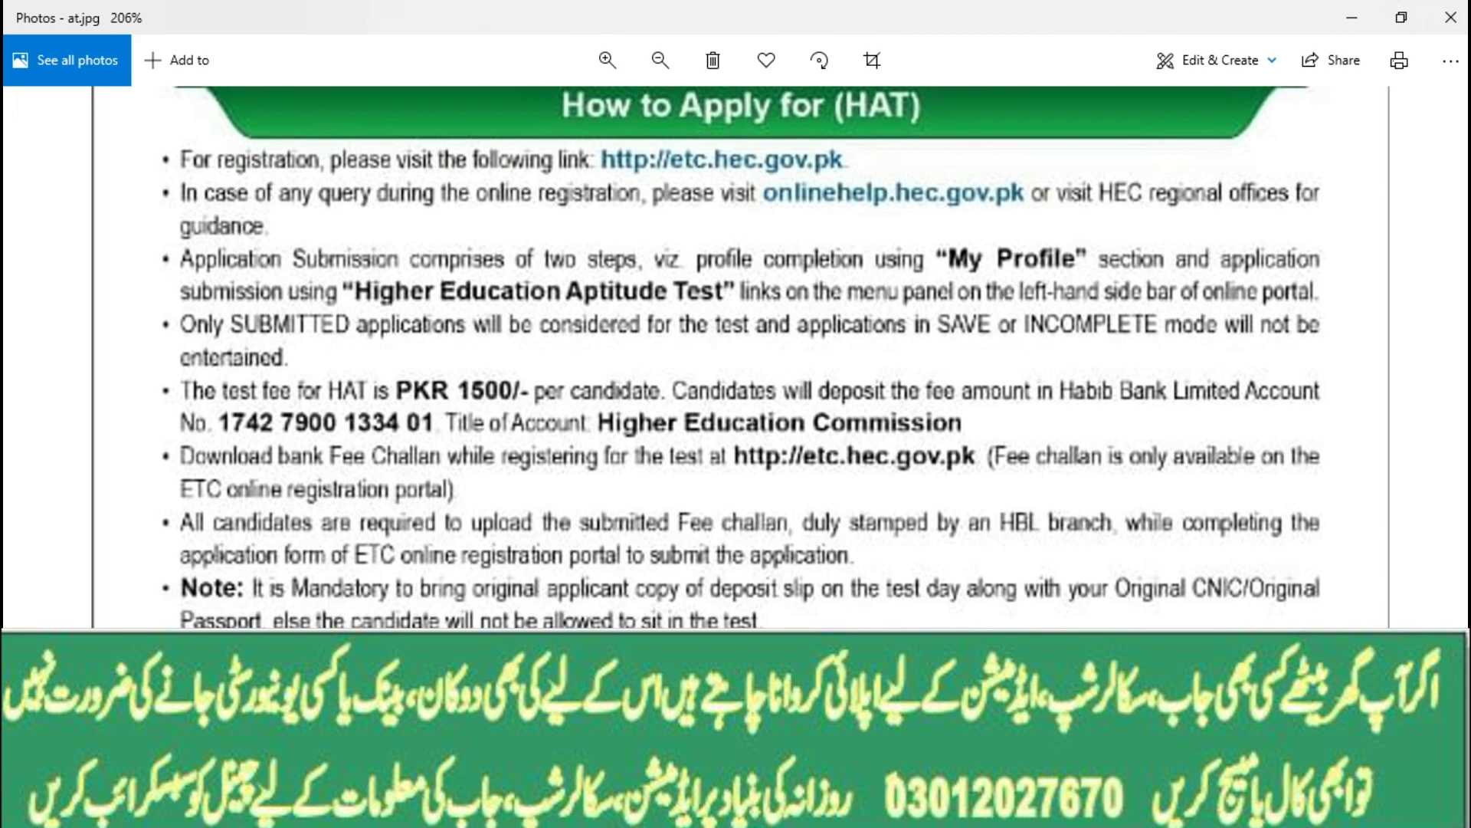
{"action": "scroll", "coordinate": [736, 619], "scroll_direction": "down", "scroll_amount": 1}
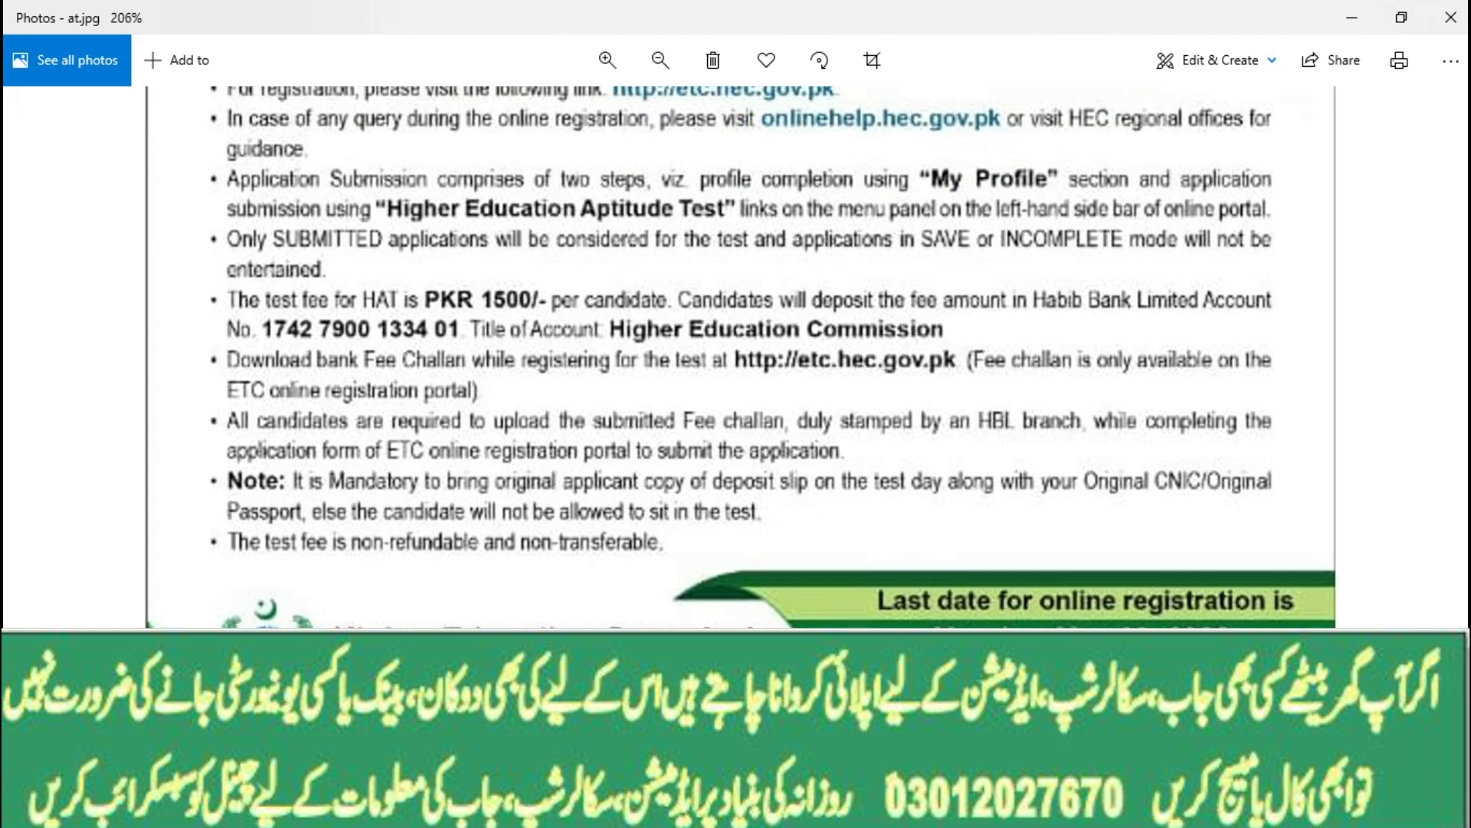
{"action": "scroll", "coordinate": [686, 523], "scroll_direction": "up", "scroll_amount": 1}
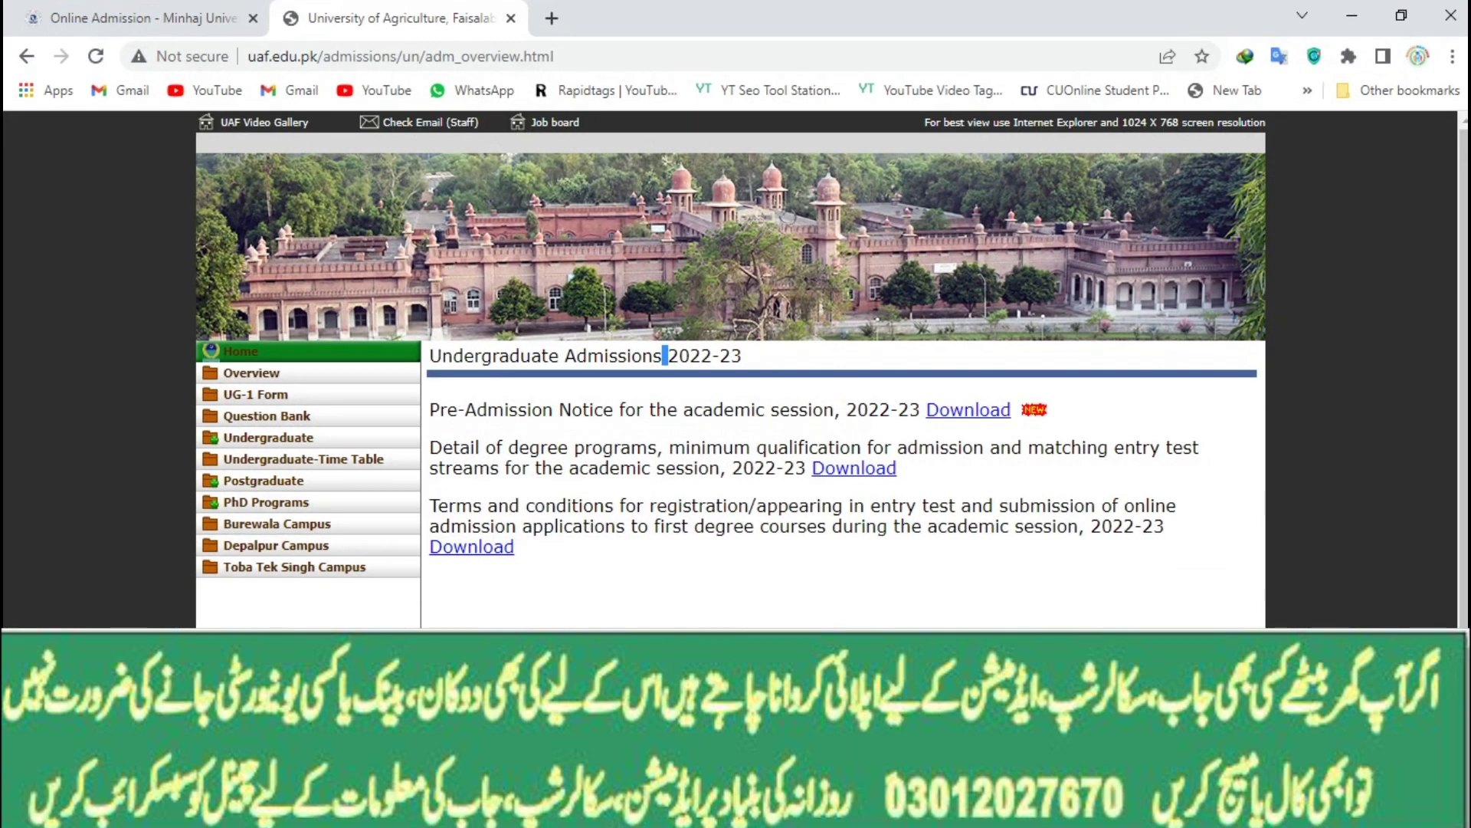
- Open the HEC Education Testing Council site, etc.hec.gov.pk, in a new browser tab
{"action": "key", "text": "ctrl+t"}
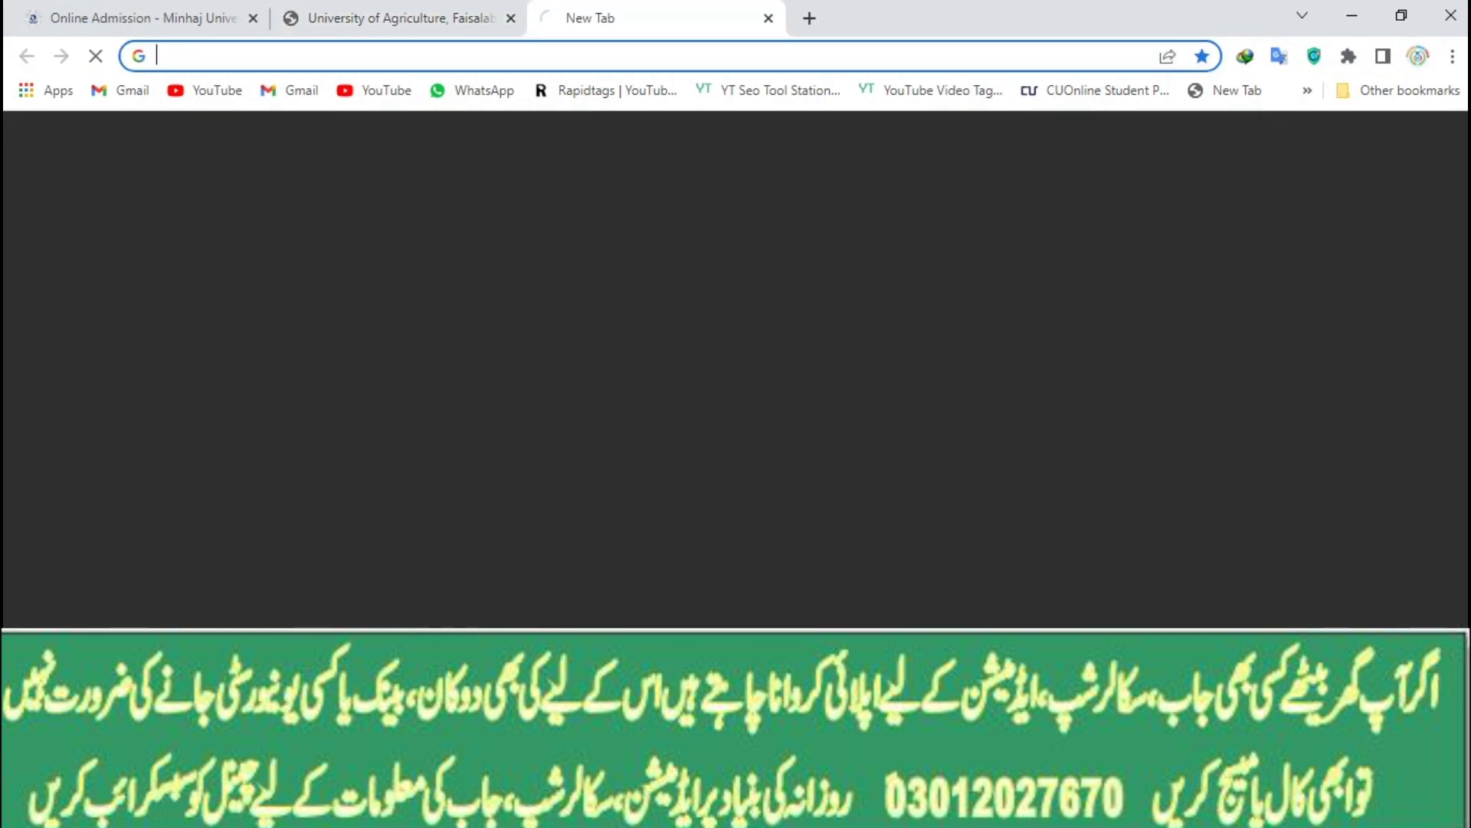
{"action": "type", "text": "et"}
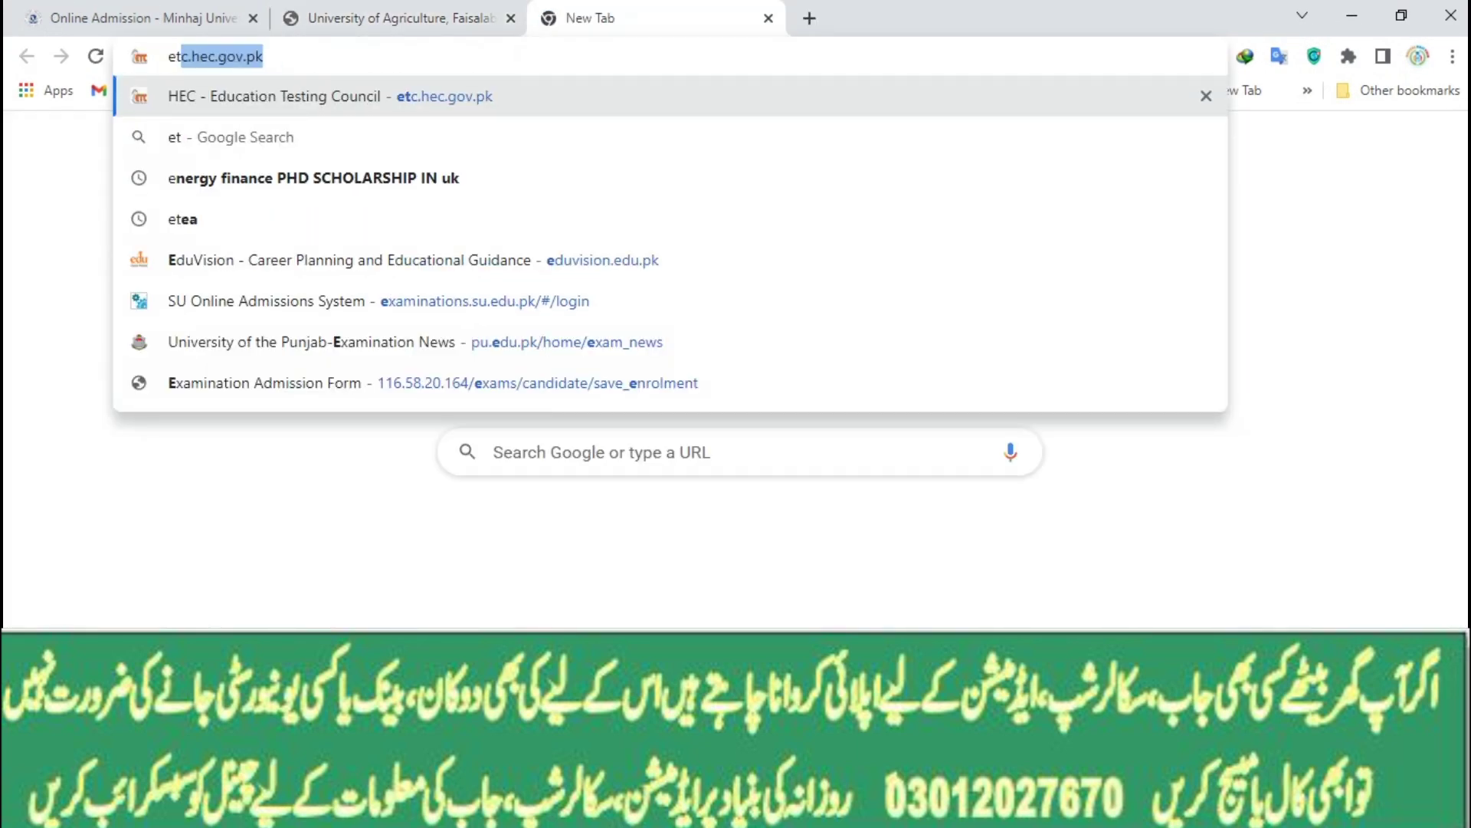
{"action": "key", "text": "Right"}
{"action": "key", "text": "Return"}
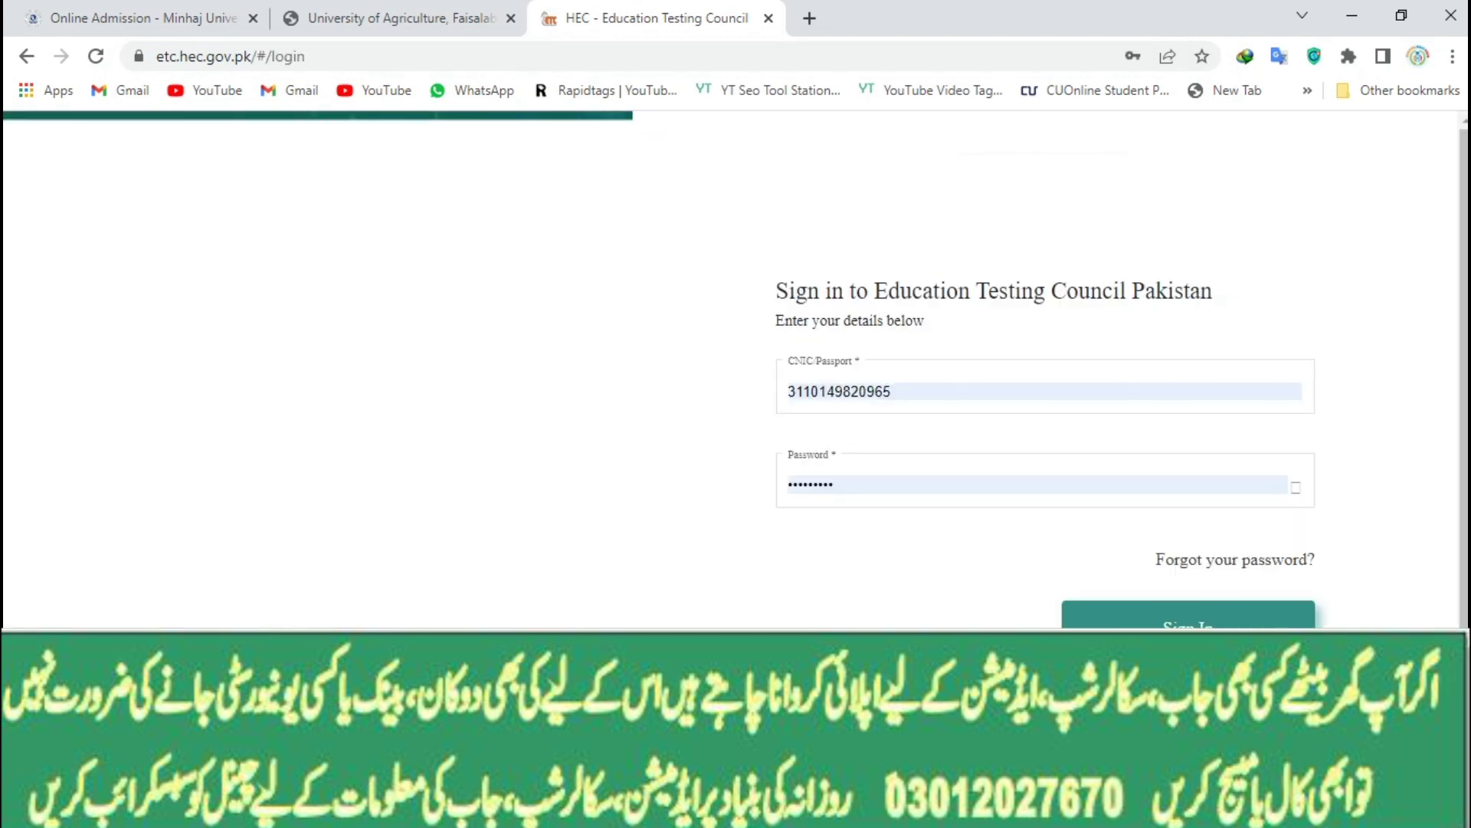
- Open the account creation form and look through the fields it requires
{"action": "left_click", "coordinate": [1188, 686]}
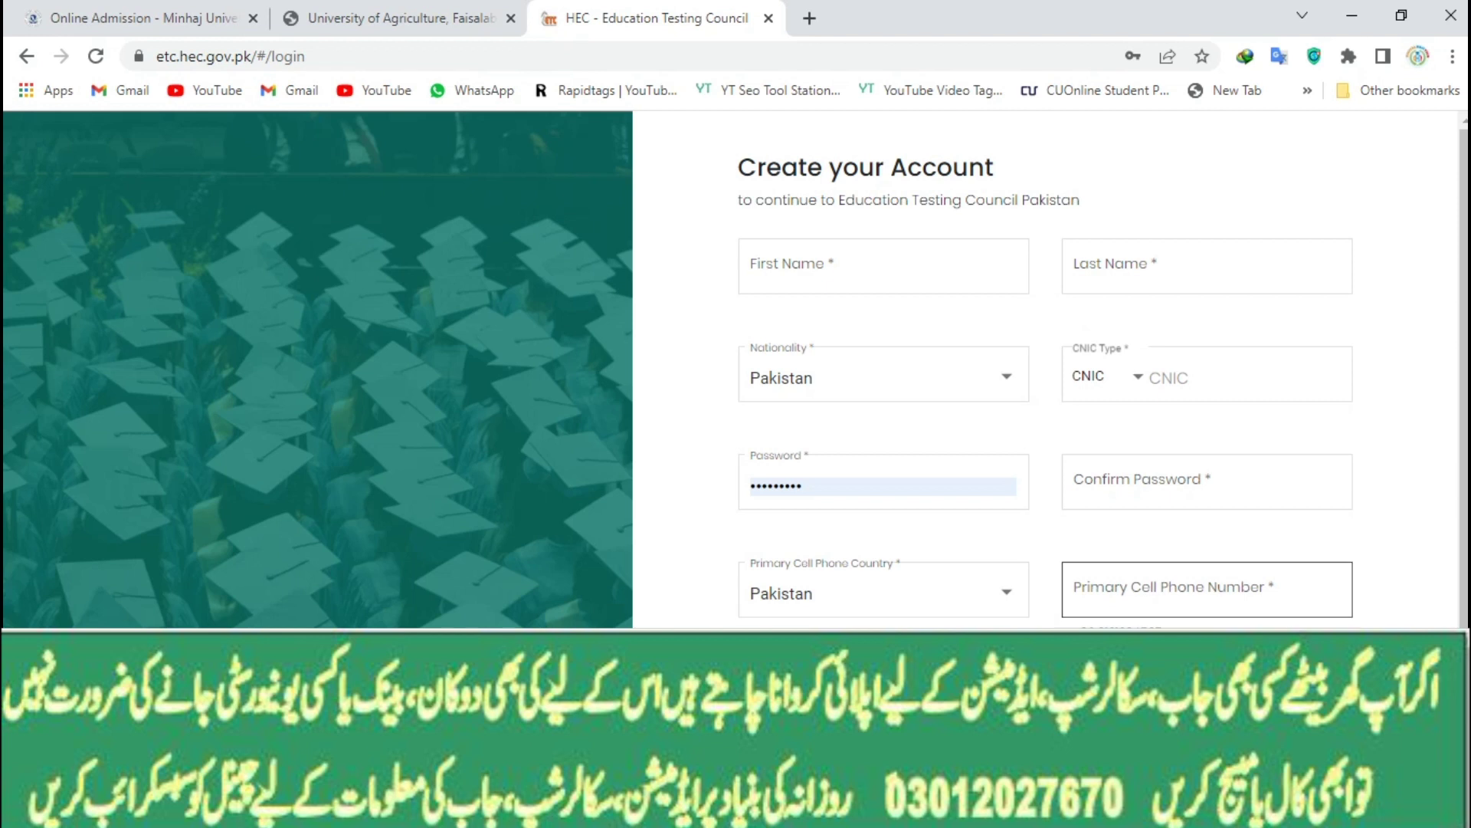
{"action": "scroll", "coordinate": [1207, 594], "scroll_direction": "down", "scroll_amount": 1}
{"action": "scroll", "coordinate": [1046, 368], "scroll_direction": "down", "scroll_amount": 2}
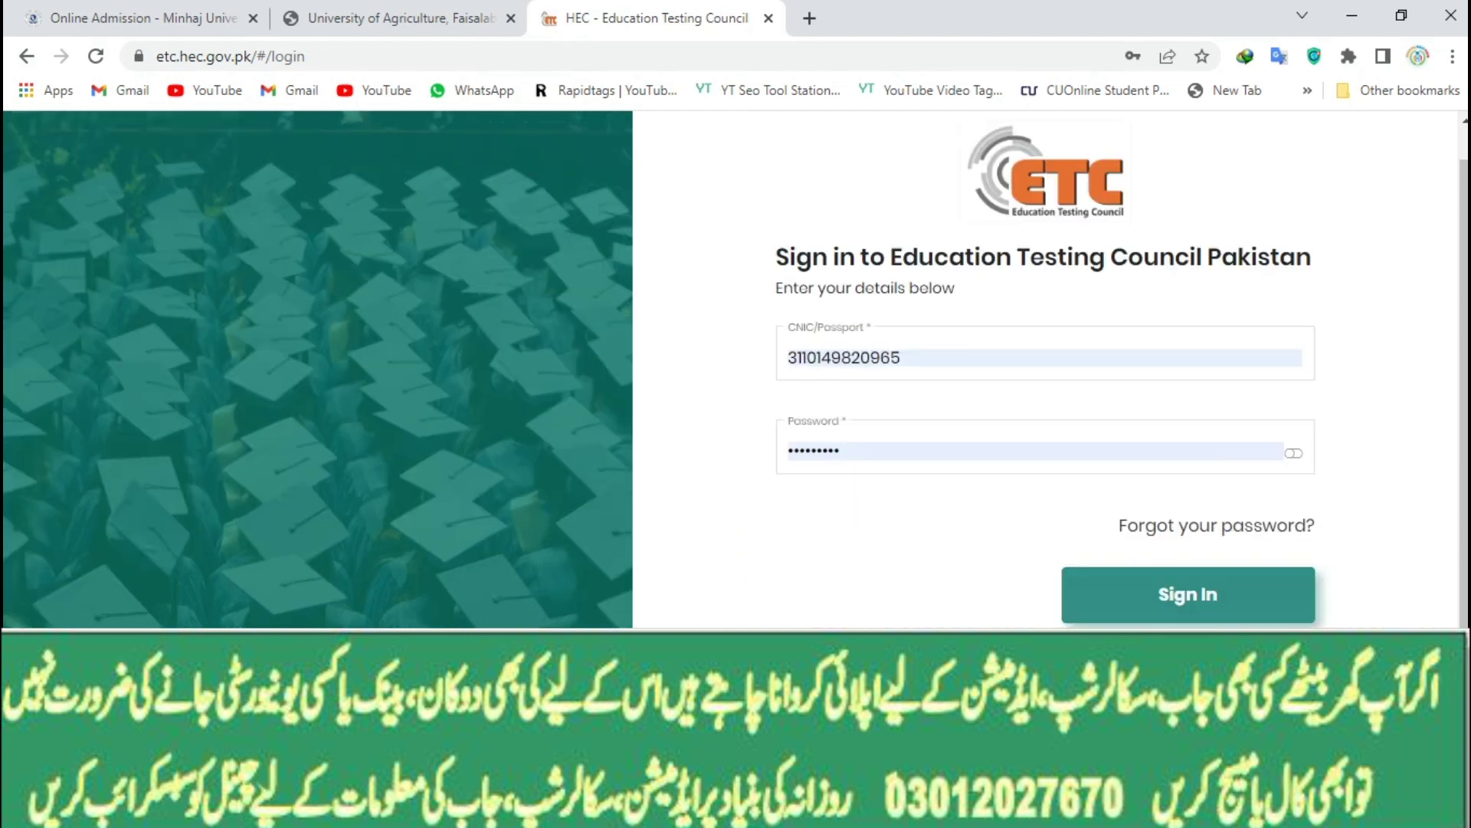
- Sign in with the prefilled credentials and review the dashboard's My Applications list
{"action": "key", "text": "Return"}
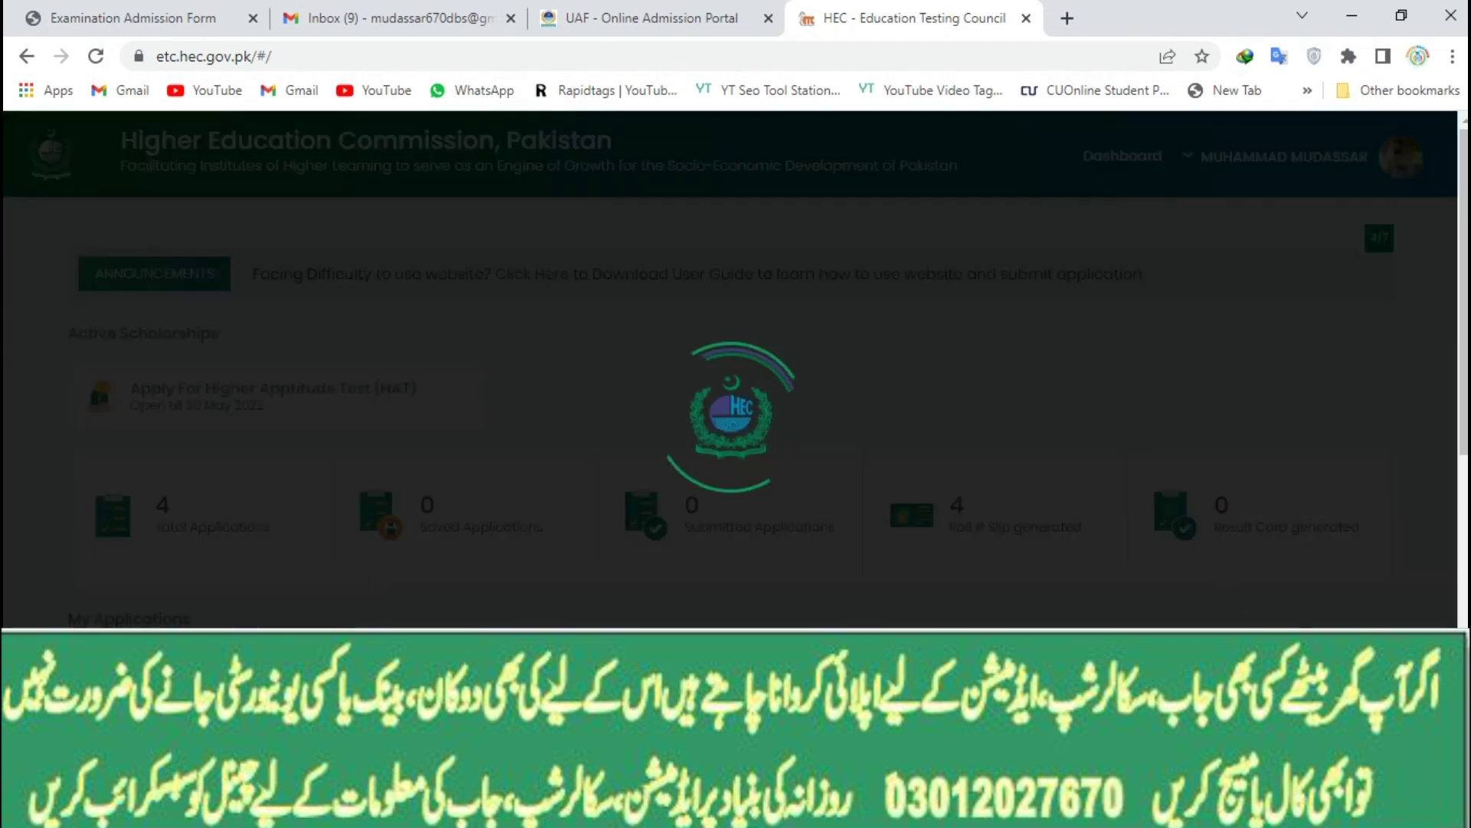
{"action": "scroll", "coordinate": [736, 414], "scroll_direction": "down", "scroll_amount": 7}
{"action": "scroll", "coordinate": [736, 414], "scroll_direction": "up", "scroll_amount": 5}
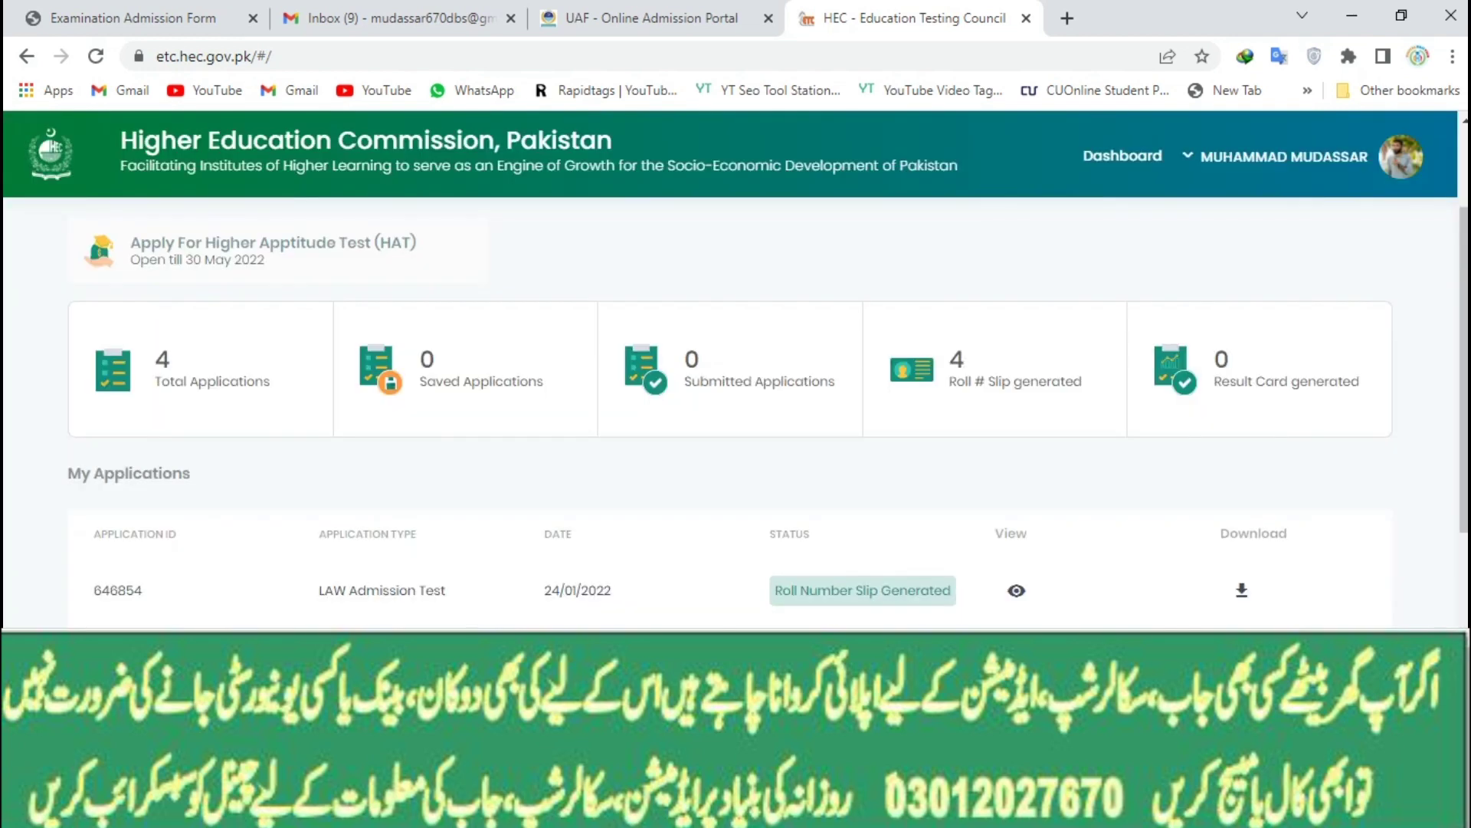
{"action": "scroll", "coordinate": [735, 414], "scroll_direction": "down", "scroll_amount": 4}
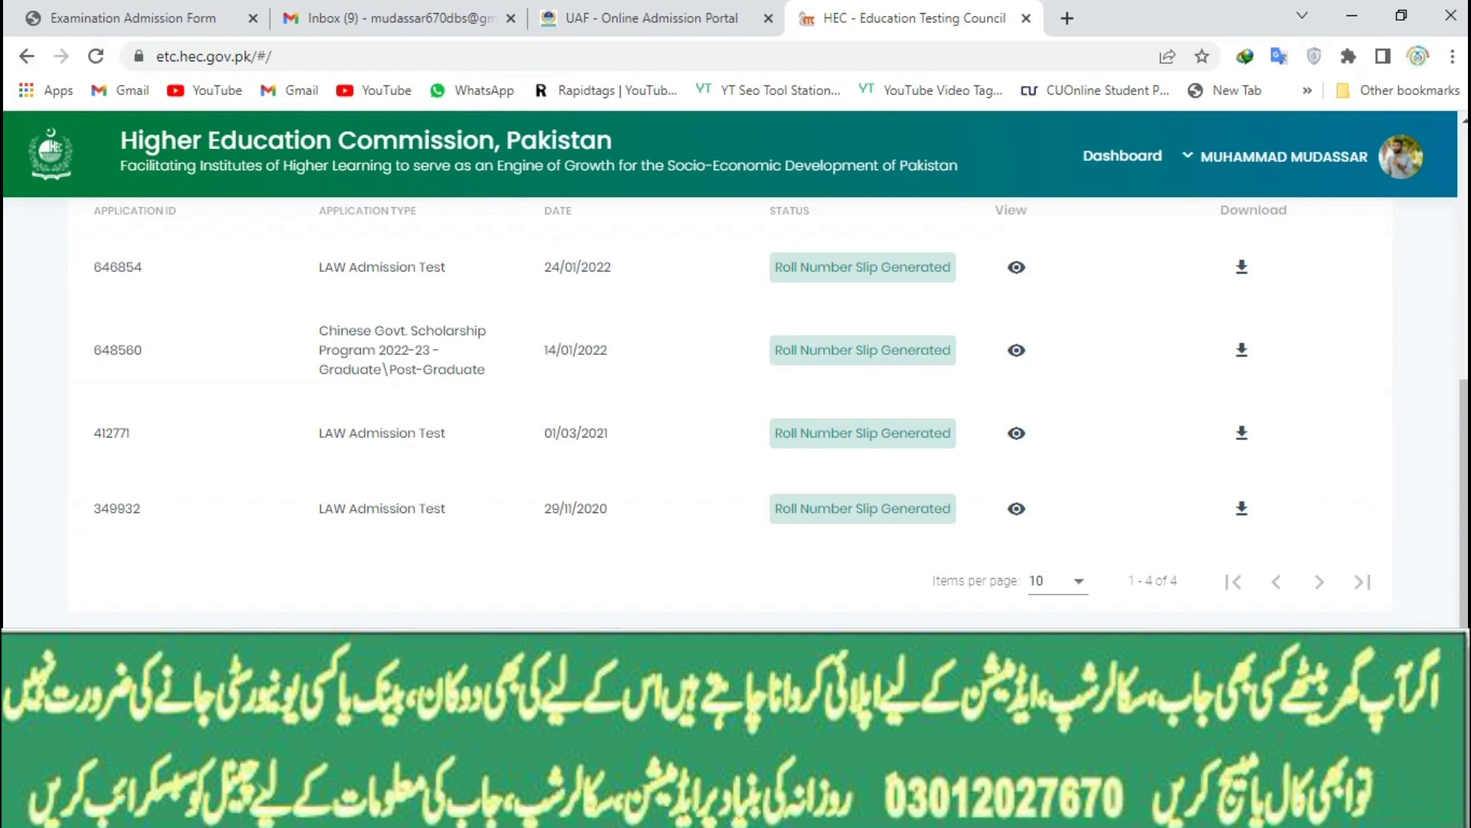
{"action": "scroll", "coordinate": [736, 413], "scroll_direction": "up", "scroll_amount": 5}
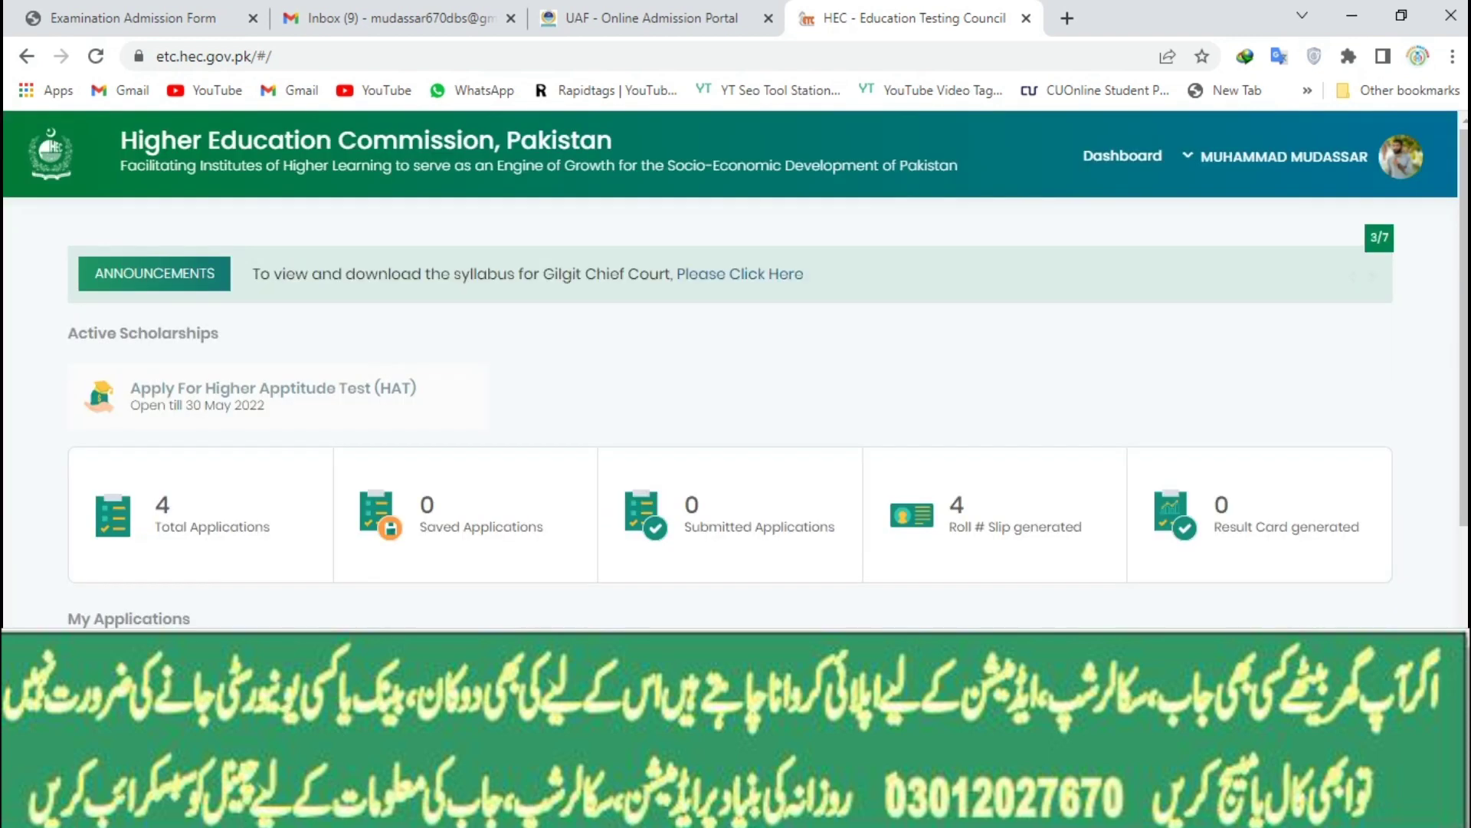
{"action": "left_click", "coordinate": [214, 56]}
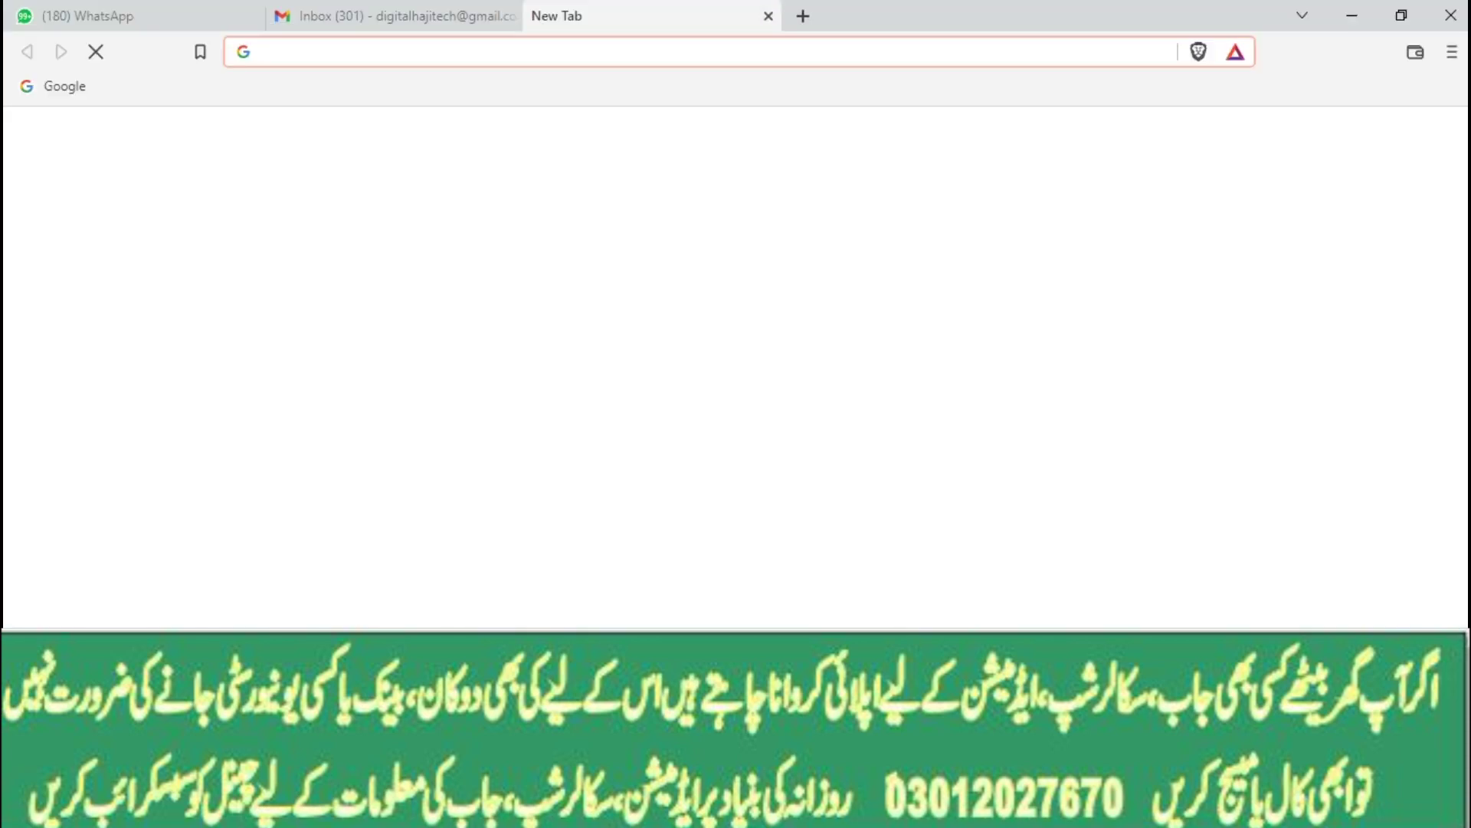
{"action": "type", "text": "https://etc.hec.gov.pk/#/"}
{"action": "key", "text": "Return"}
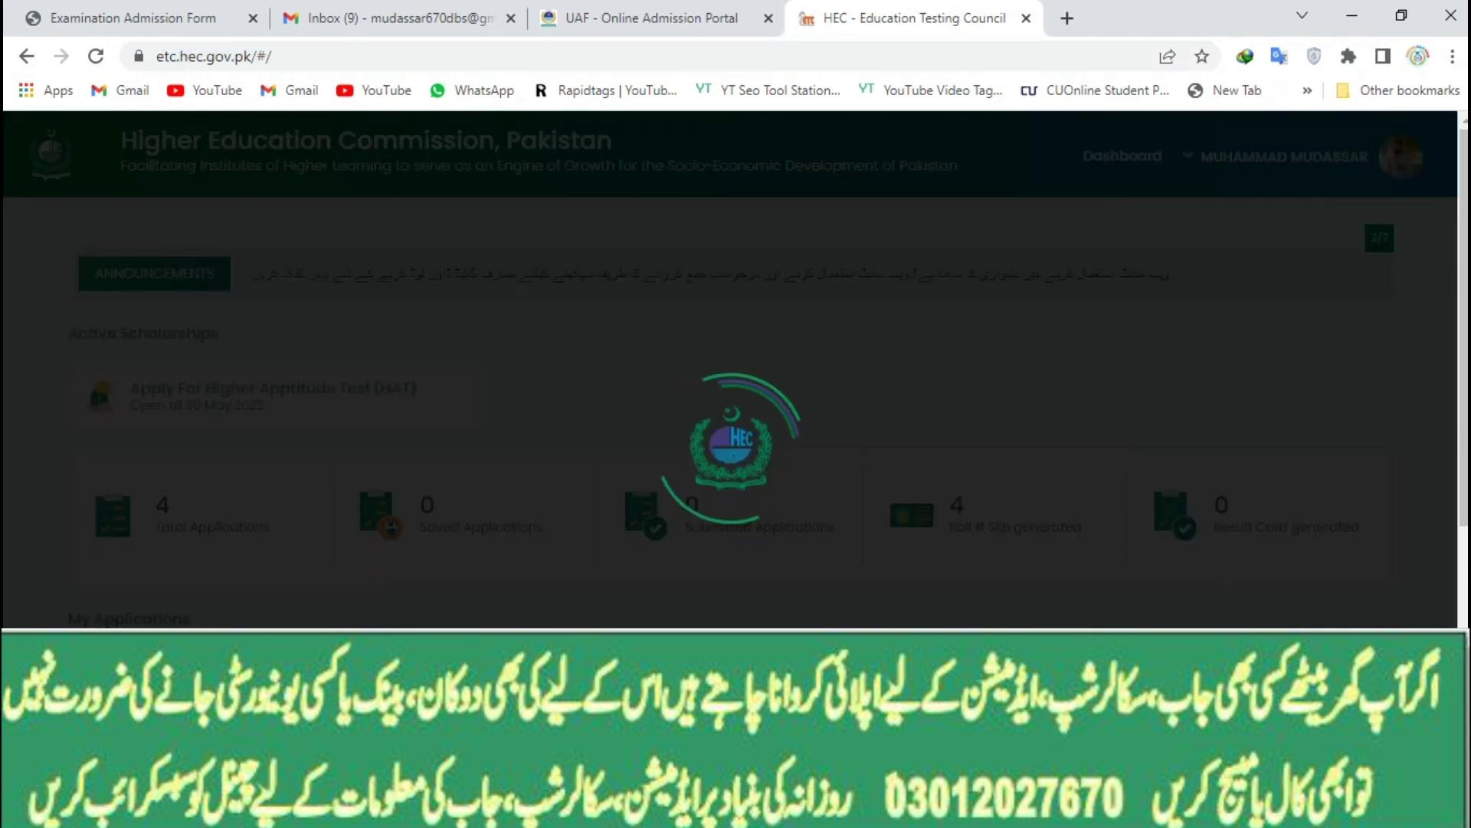
{"action": "scroll", "coordinate": [735, 414], "scroll_direction": "down", "scroll_amount": 4}
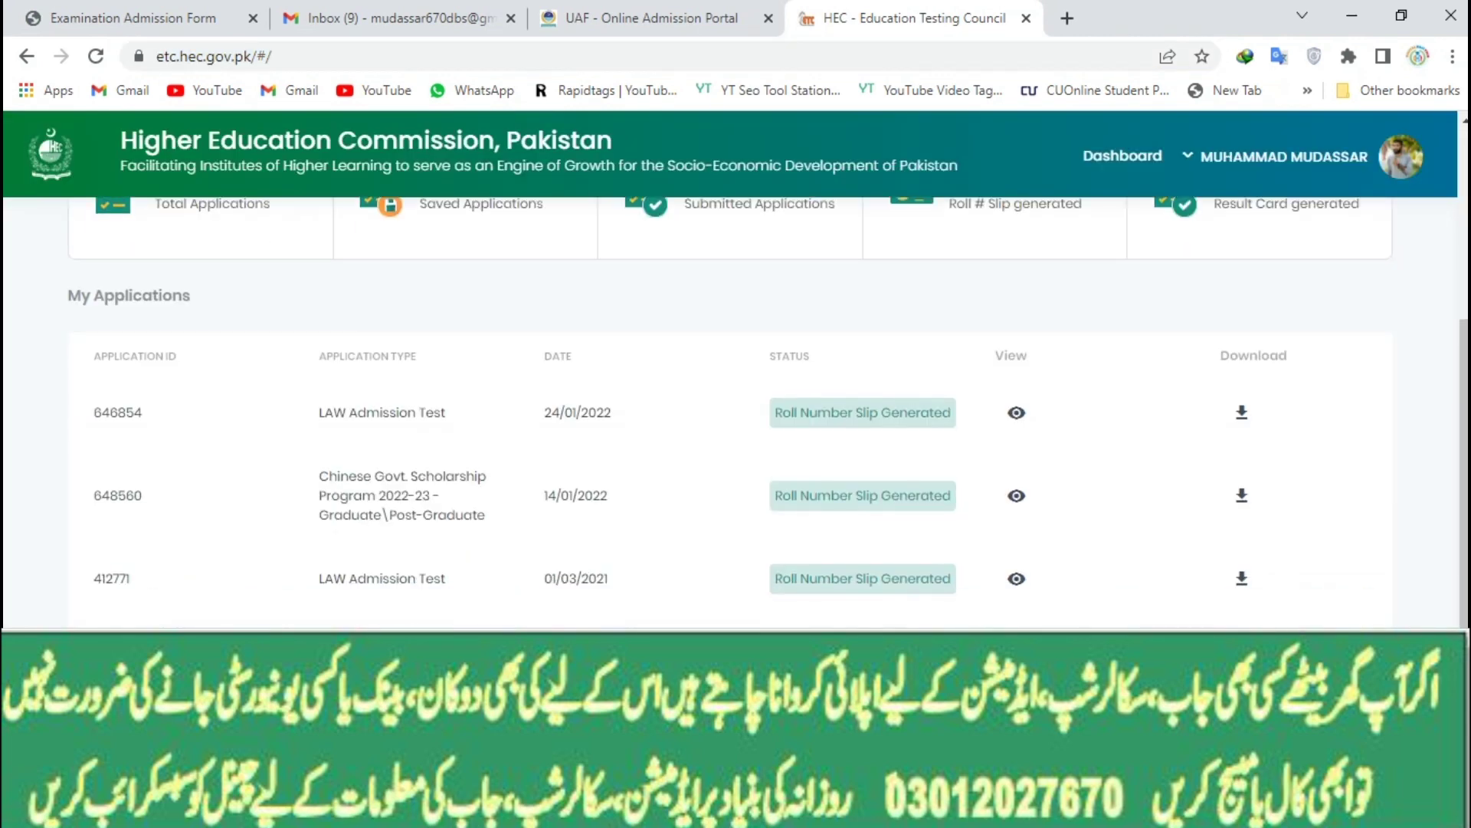
{"action": "scroll", "coordinate": [736, 414], "scroll_direction": "up", "scroll_amount": 5}
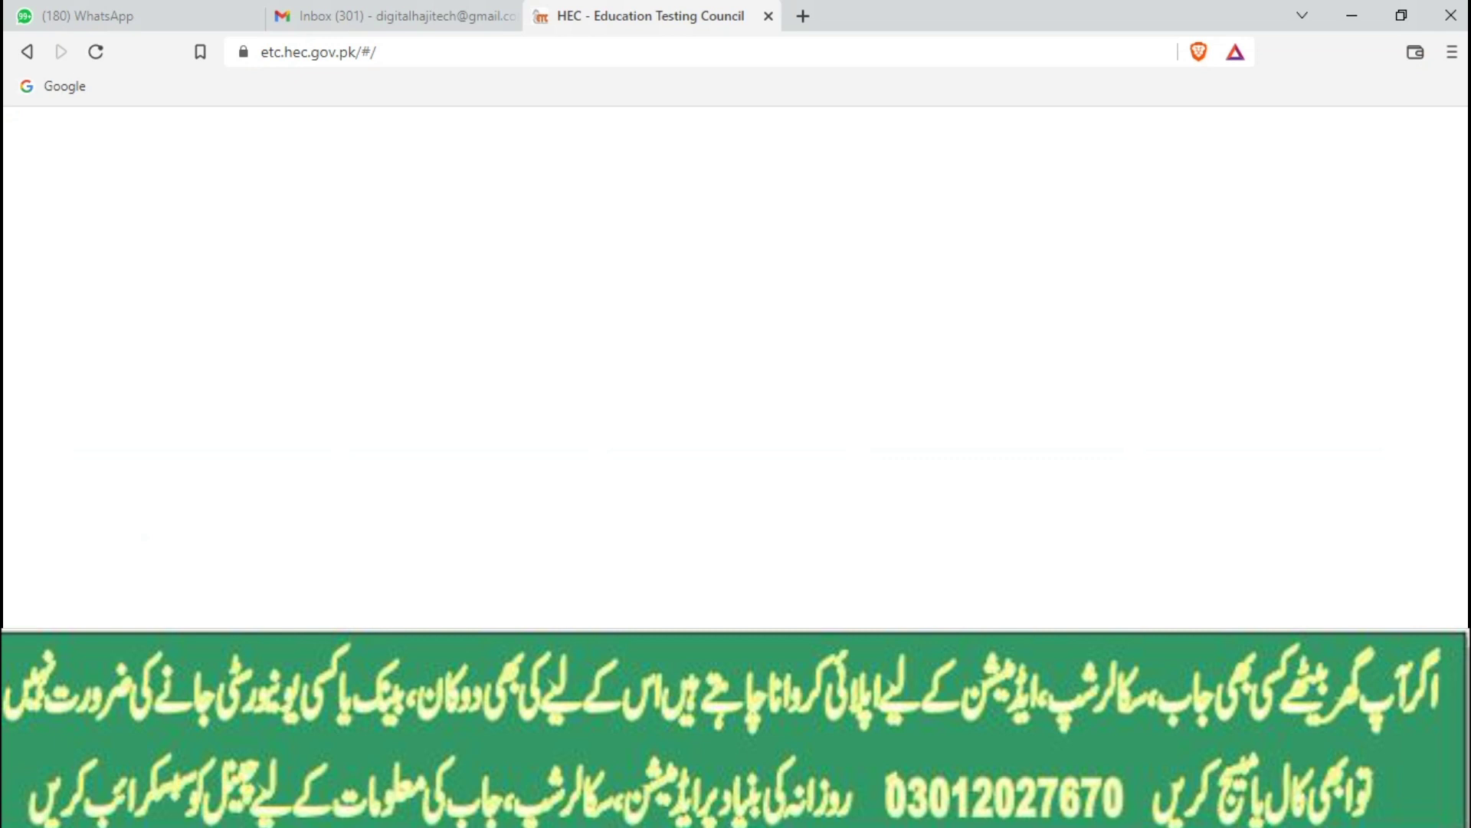
{"action": "left_click", "coordinate": [95, 52]}
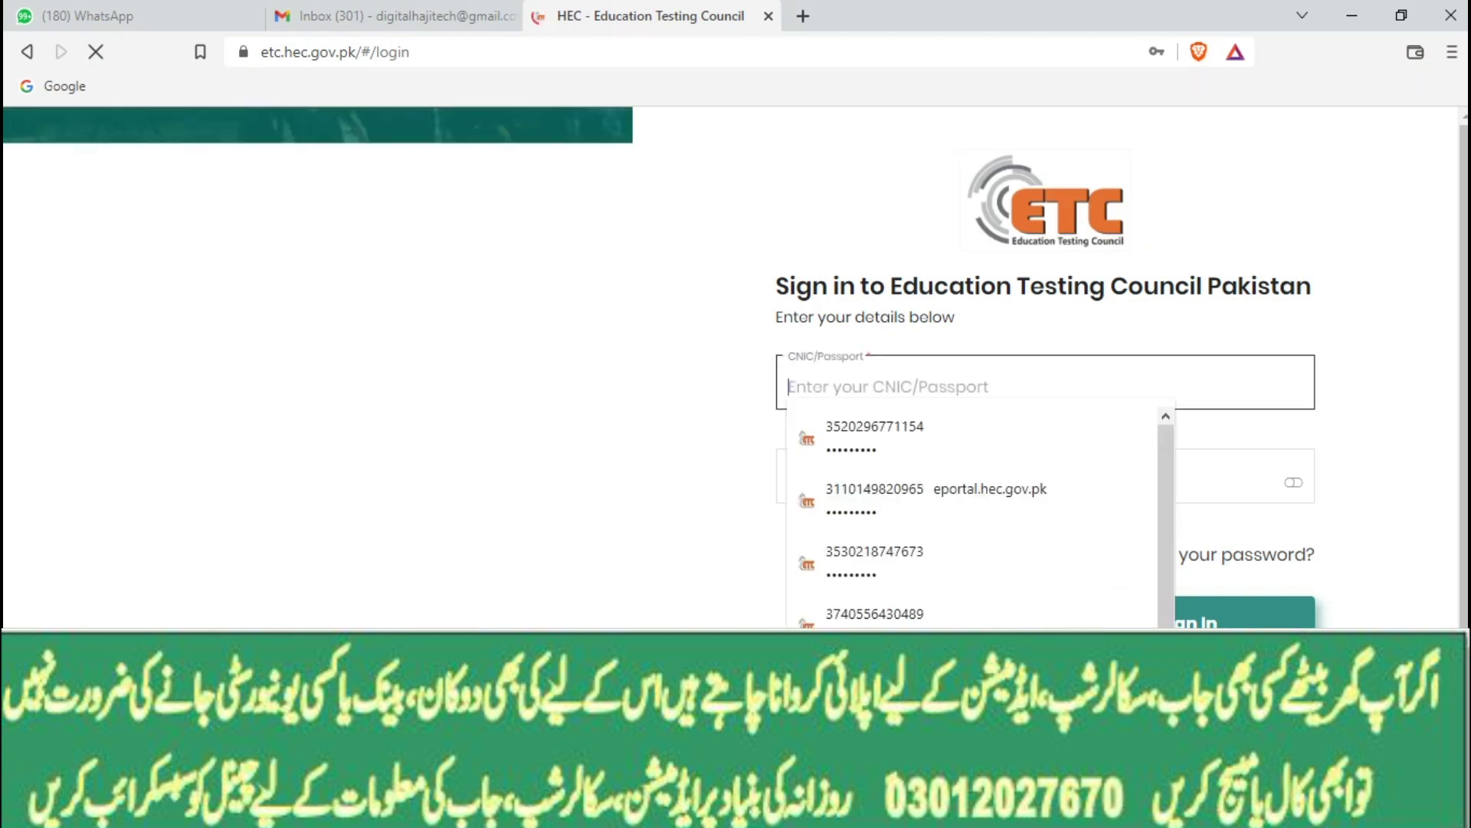
- Fill in the saved CNIC number and account password, and sign in to the Education Testing Council portal
{"action": "type", "text": "31"}
{"action": "key", "text": "Down"}
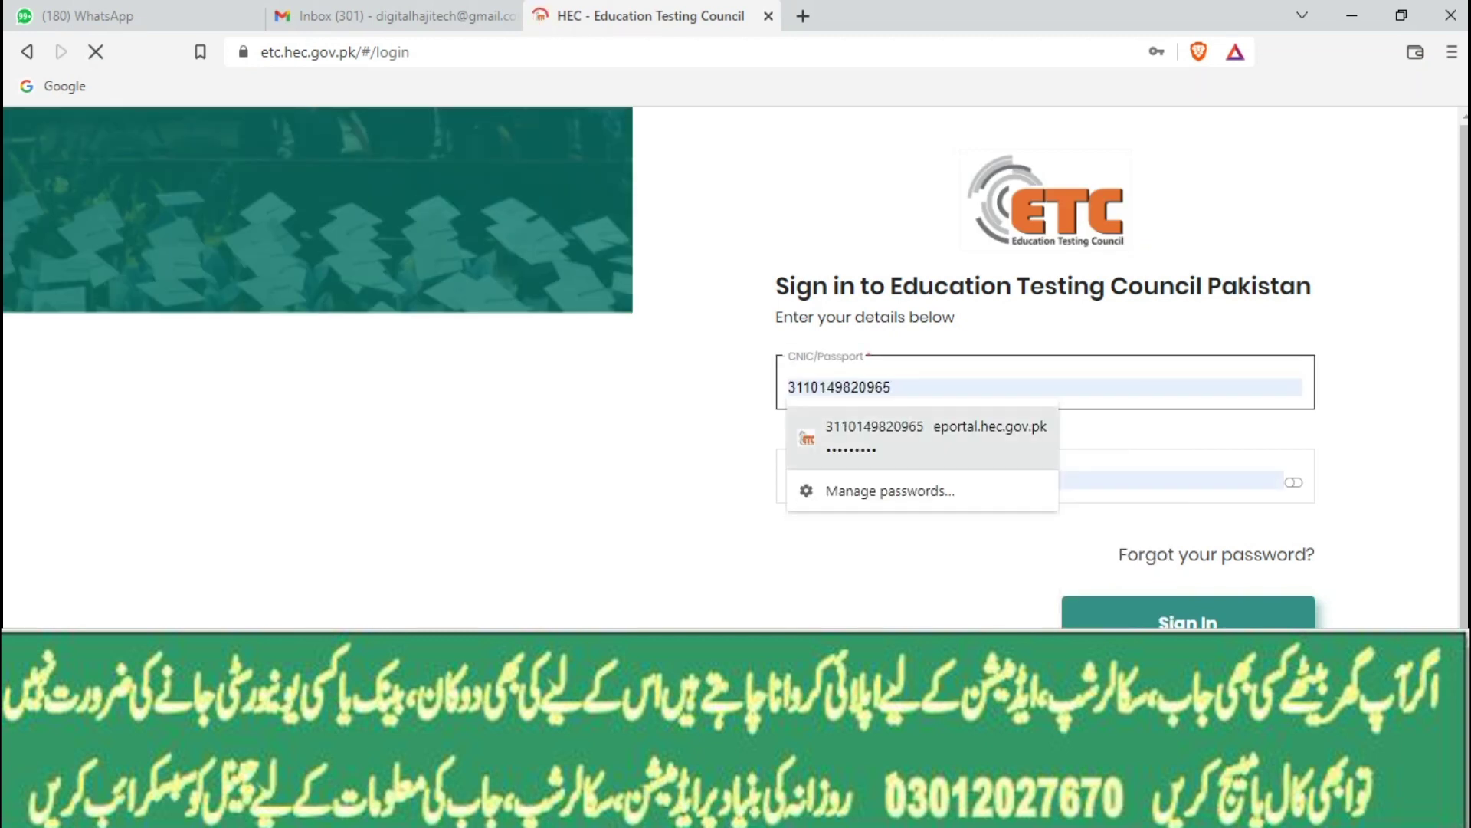
{"action": "key", "text": "Return"}
{"action": "key", "text": "Return"}
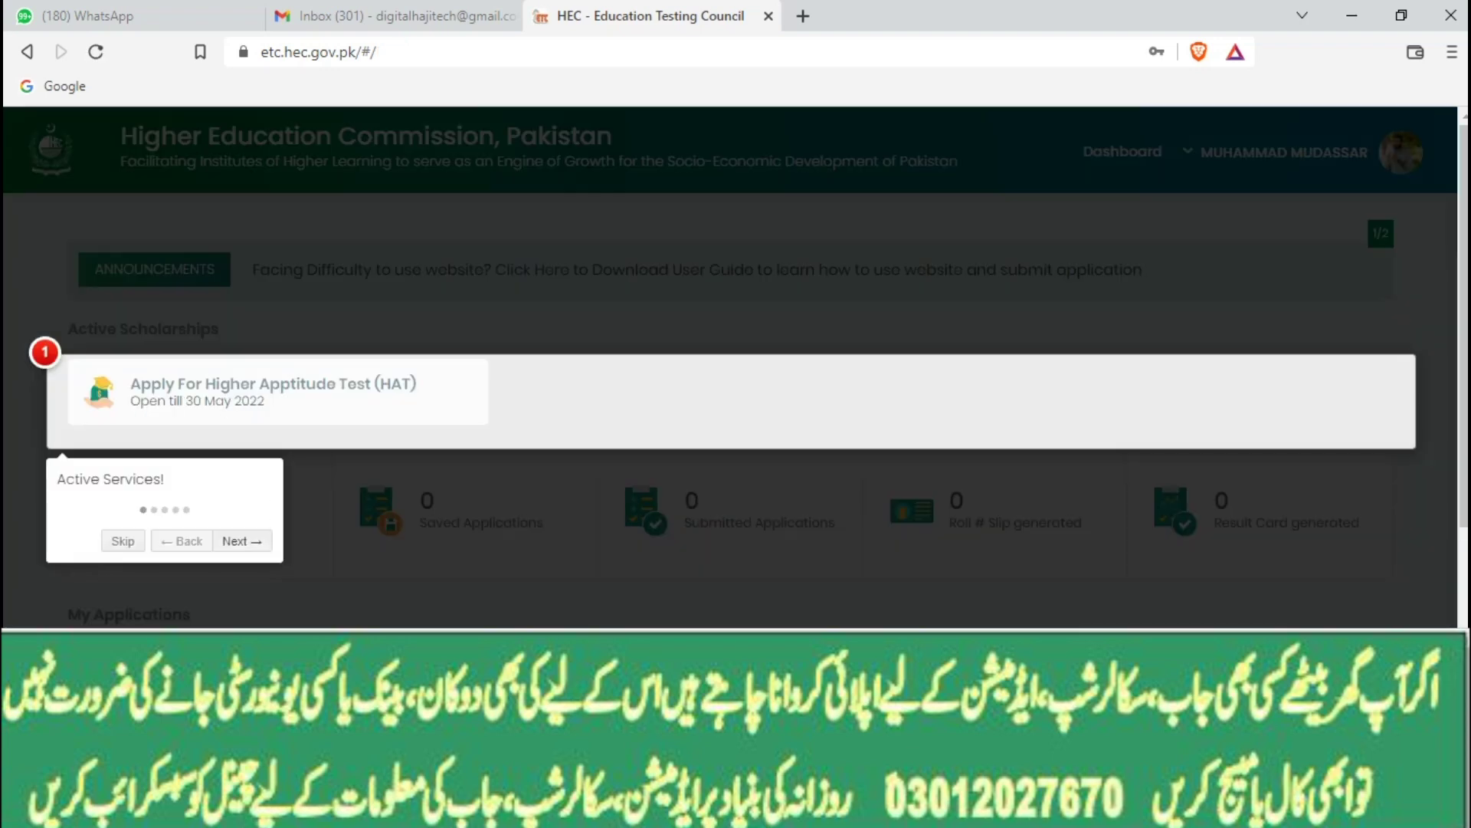
- Skip the introductory tour and open the application for the Higher Apptitude Test (HAT)
{"action": "left_click", "coordinate": [123, 541]}
{"action": "scroll", "coordinate": [735, 383], "scroll_direction": "down", "scroll_amount": 3}
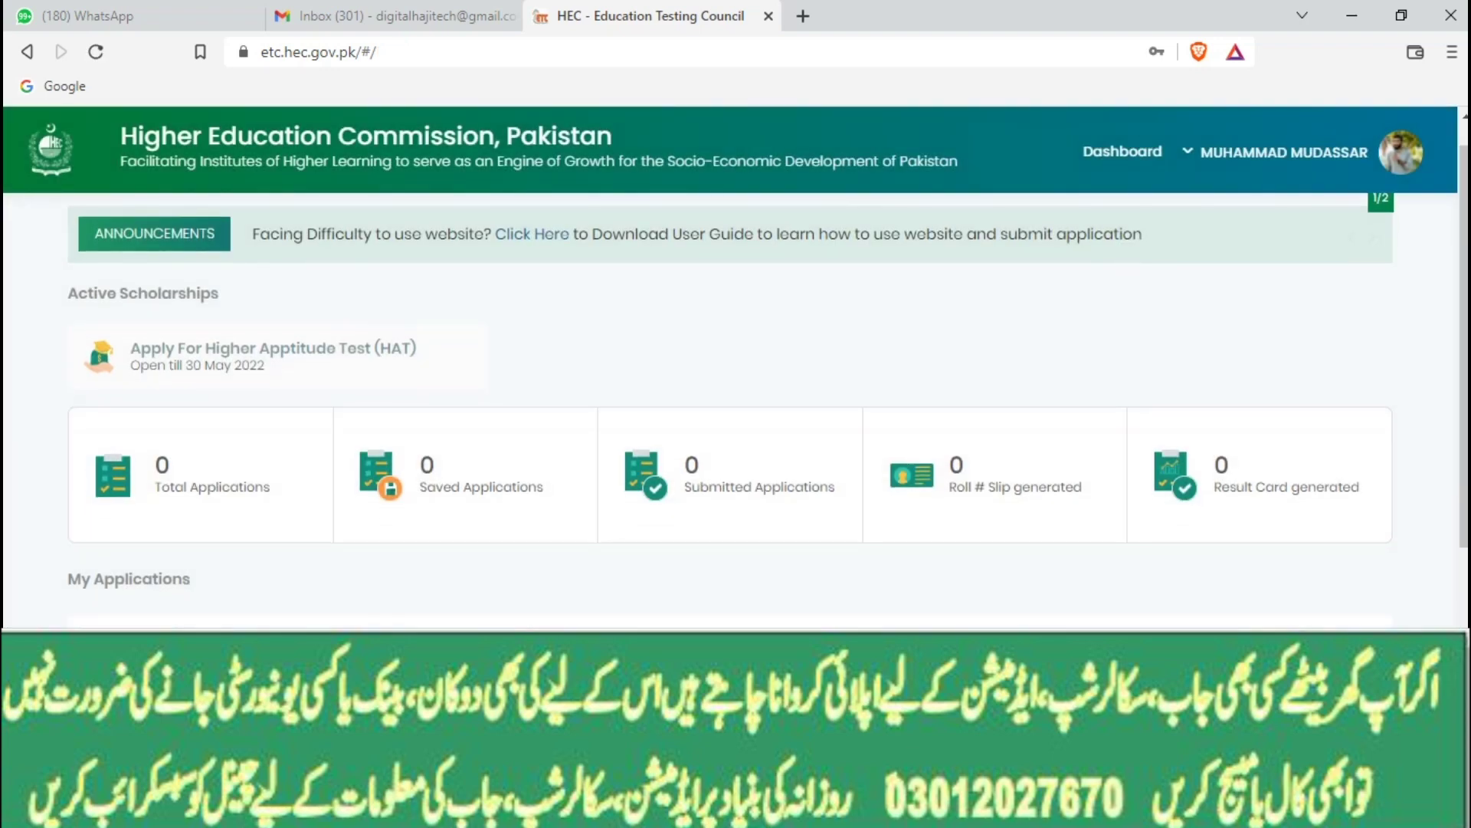
{"action": "scroll", "coordinate": [736, 383], "scroll_direction": "up", "scroll_amount": 3}
{"action": "left_click", "coordinate": [274, 385]}
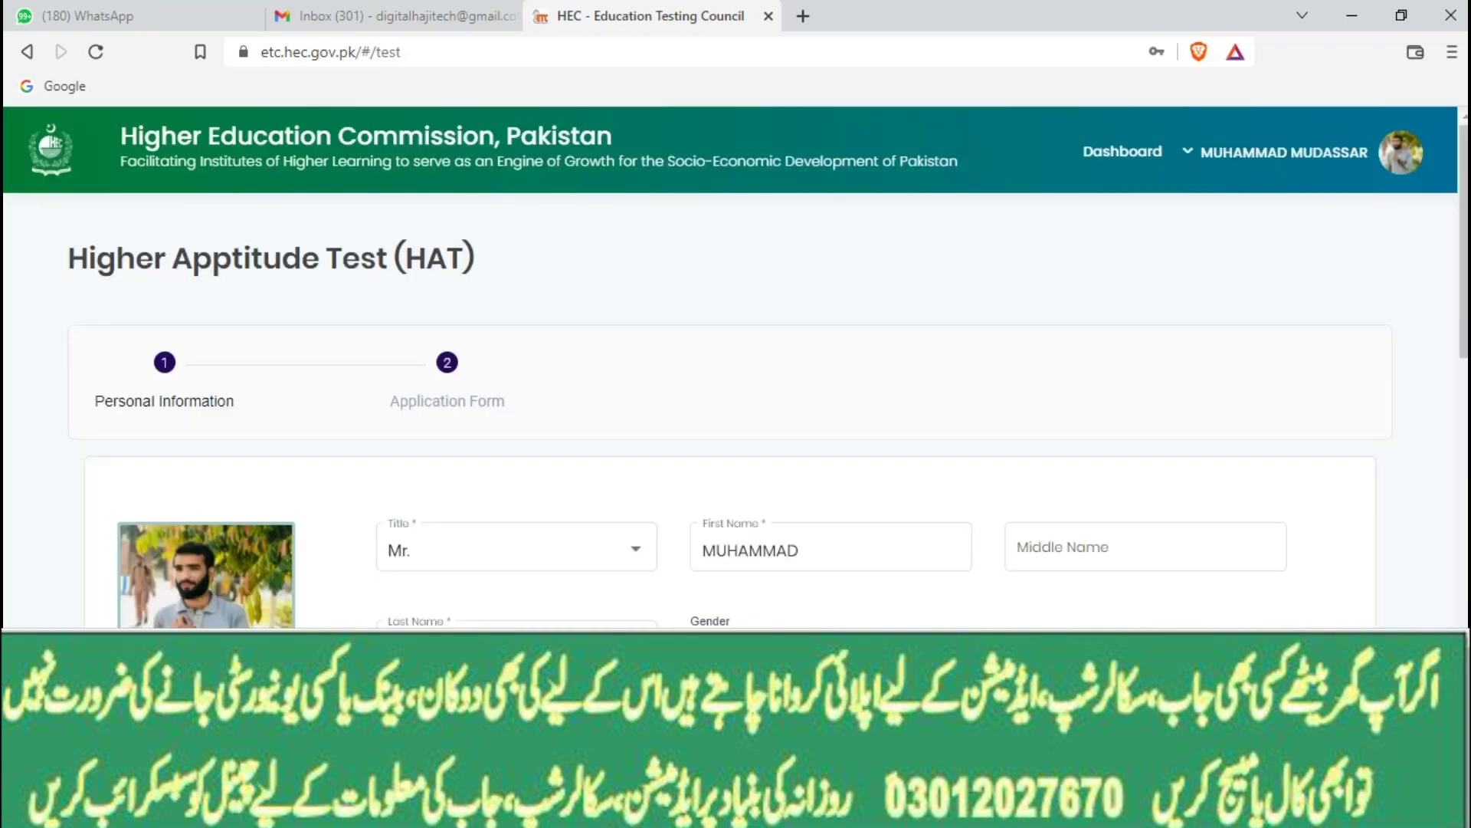
- Review the prefilled personal information and postal address, and proceed to the Application Form stage
{"action": "scroll", "coordinate": [736, 407], "scroll_direction": "down", "scroll_amount": 4}
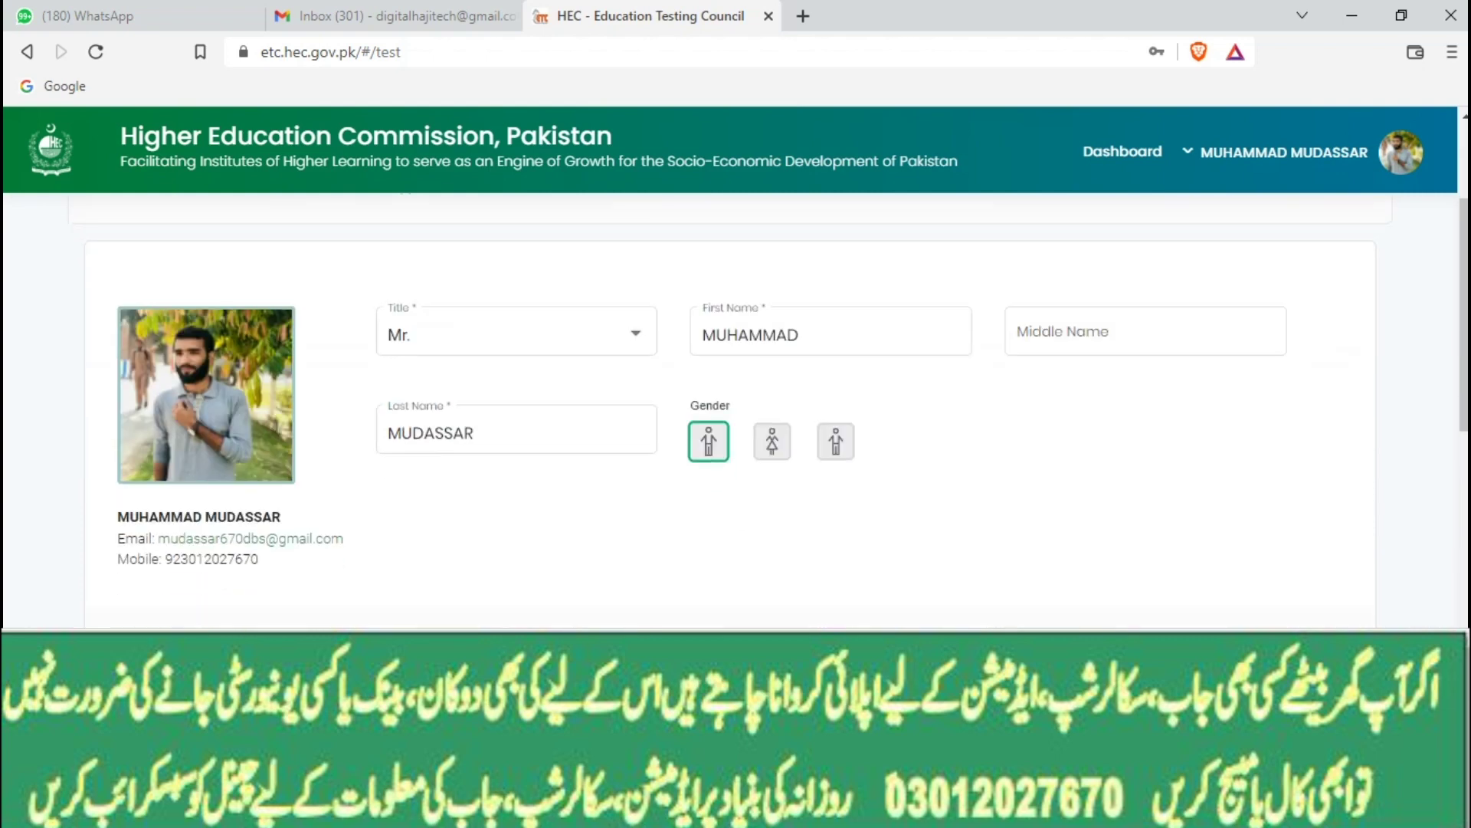
{"action": "scroll", "coordinate": [736, 410], "scroll_direction": "down", "scroll_amount": 12}
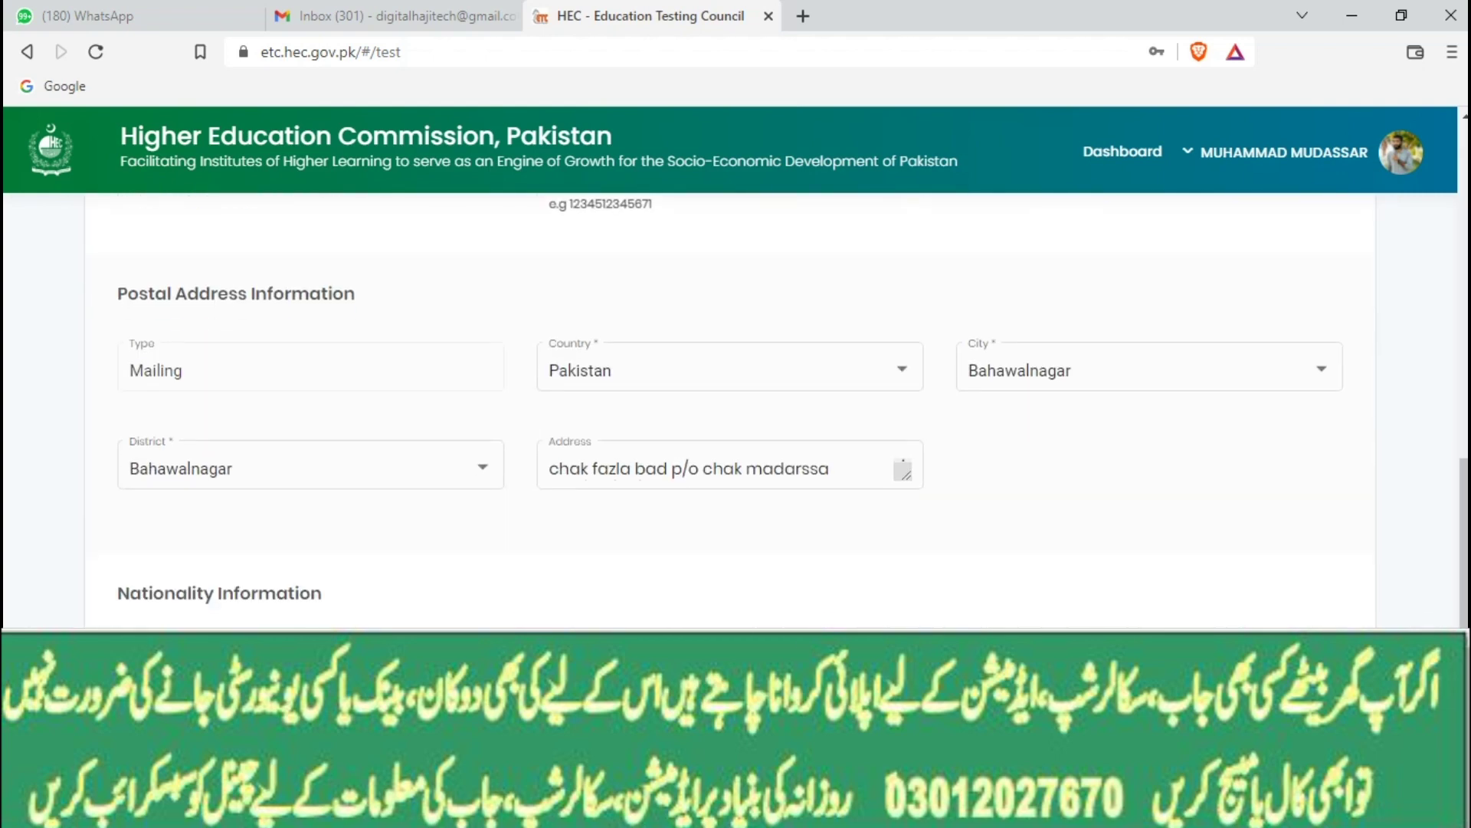
{"action": "left_click", "coordinate": [1323, 627]}
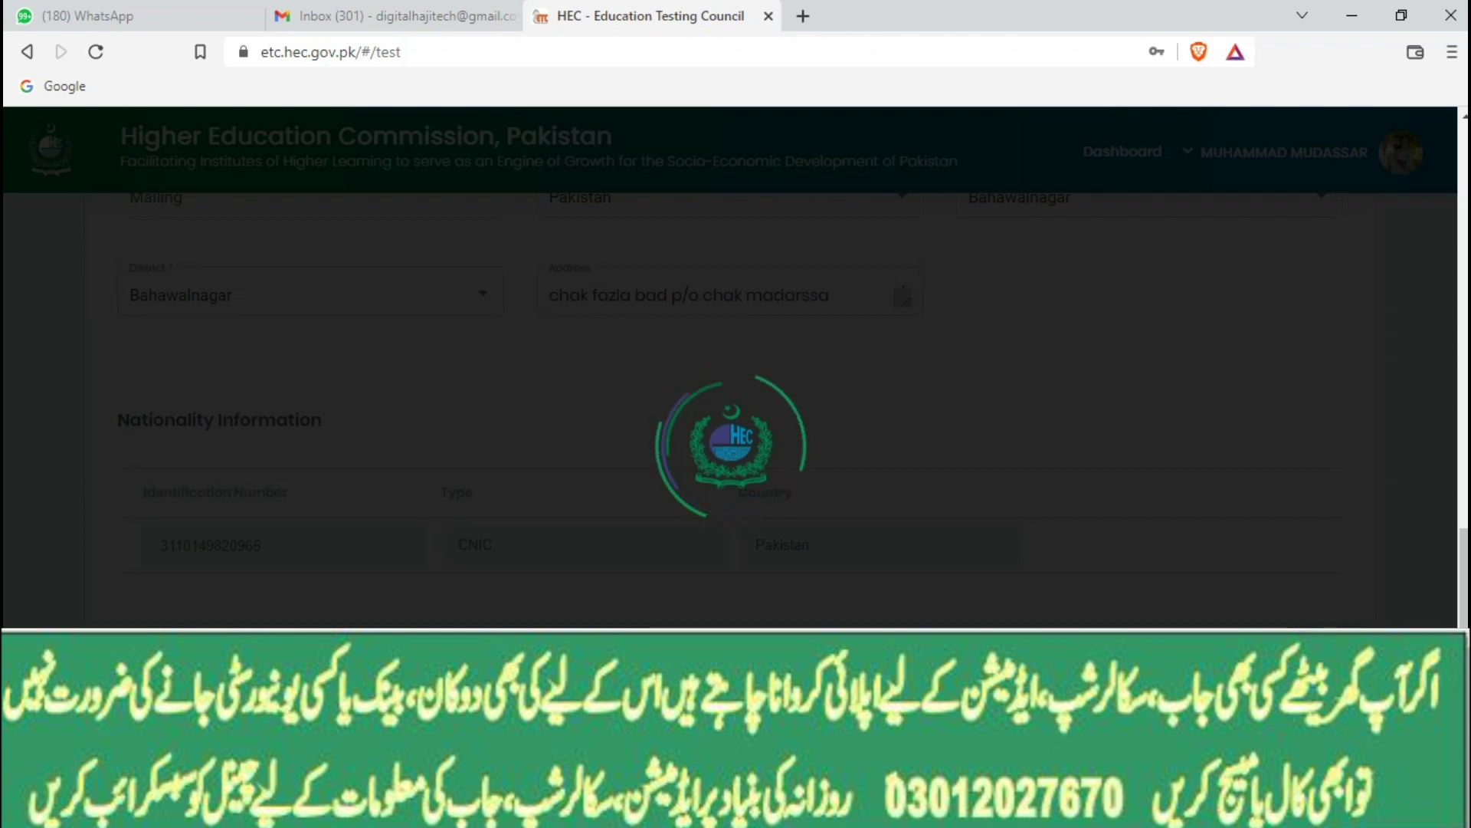
- Set the test applied for to MS/M Phil and the discipline to Education in the application form
{"action": "scroll", "coordinate": [310, 491], "scroll_direction": "up", "scroll_amount": 4}
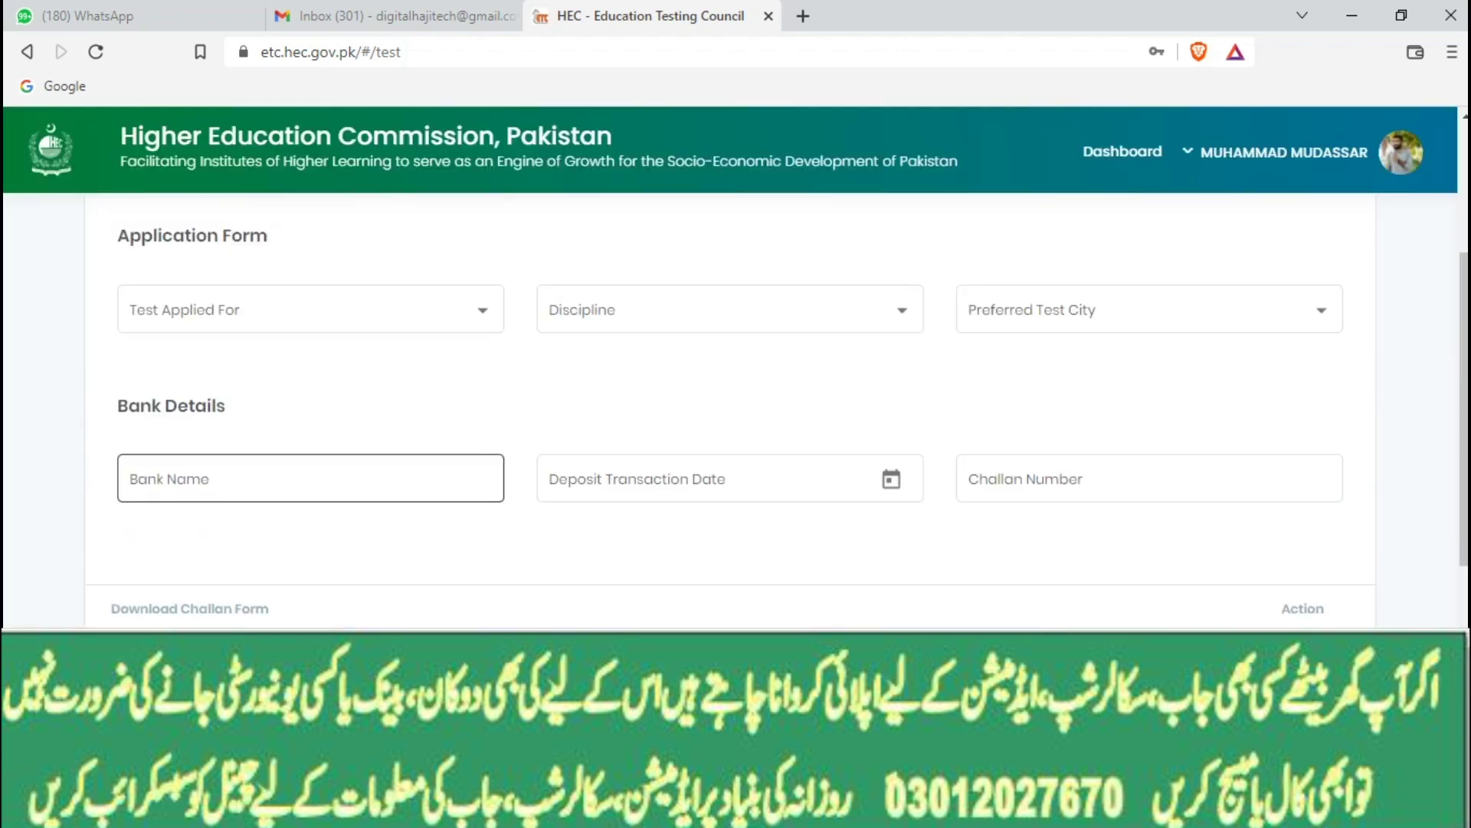
{"action": "left_click", "coordinate": [310, 587]}
{"action": "left_click", "coordinate": [311, 589]}
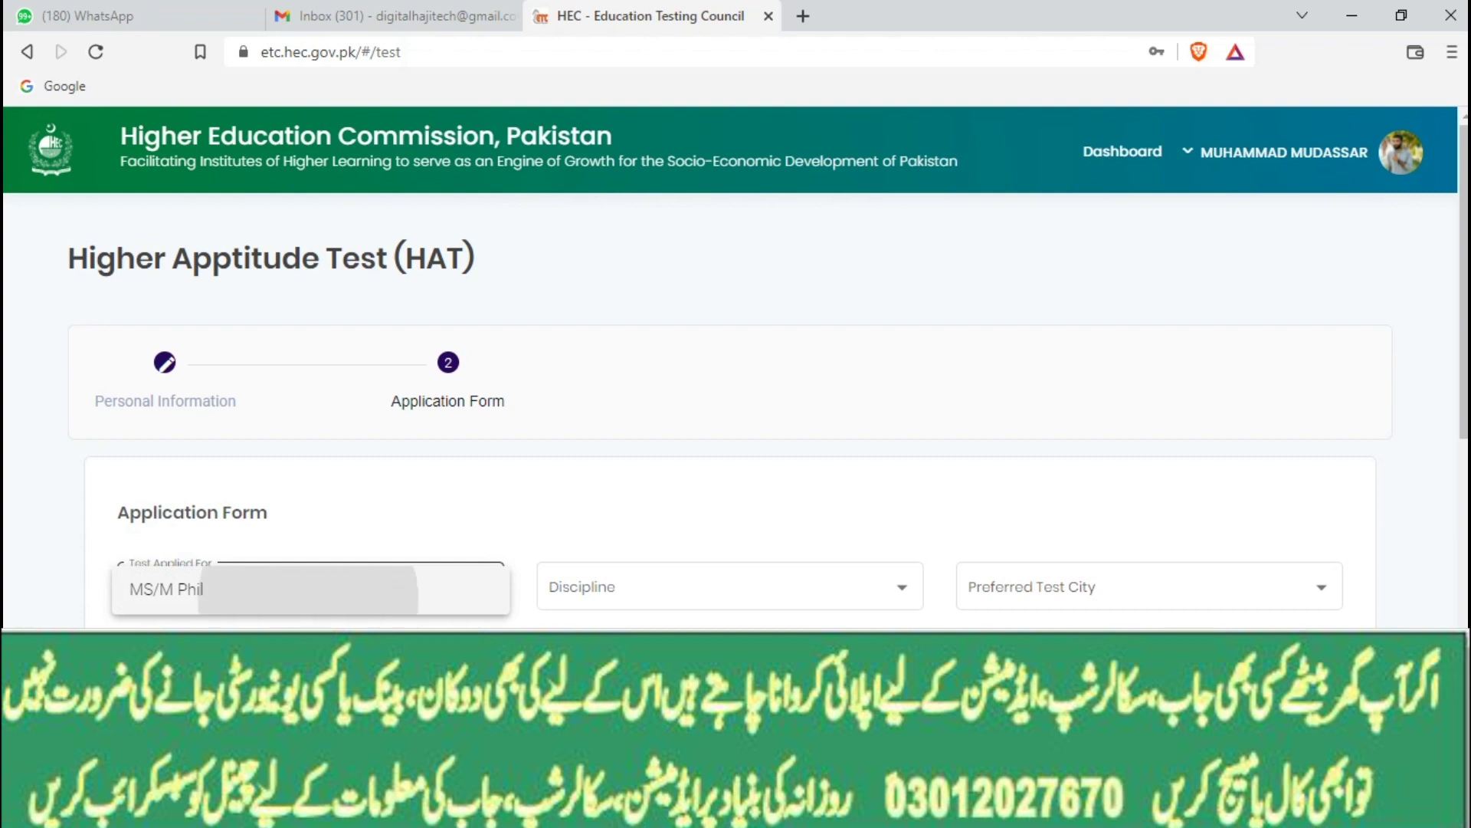
{"action": "left_click", "coordinate": [729, 586]}
{"action": "scroll", "coordinate": [613, 487], "scroll_direction": "down", "scroll_amount": 5}
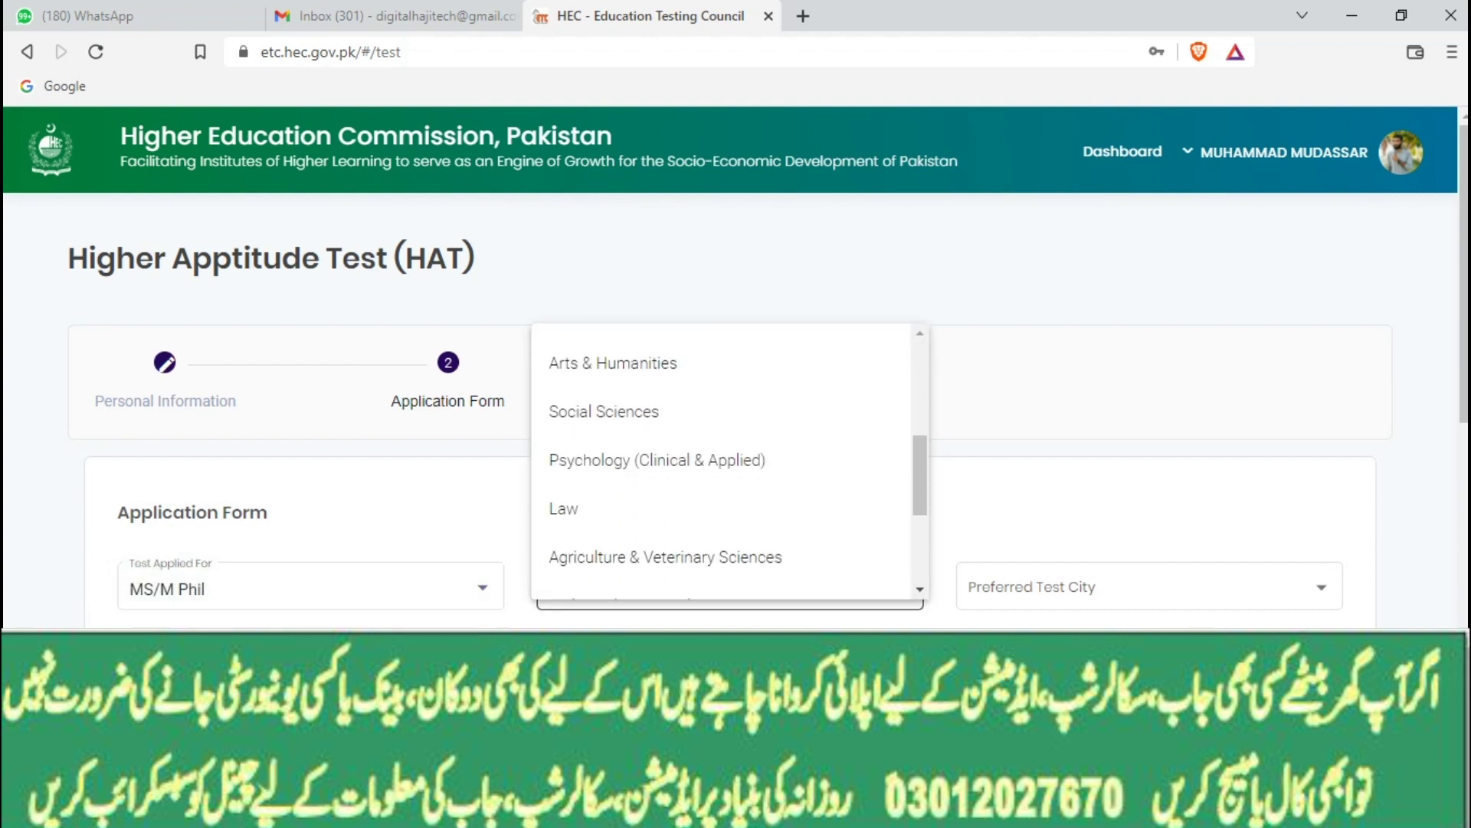
{"action": "left_click", "coordinate": [613, 487]}
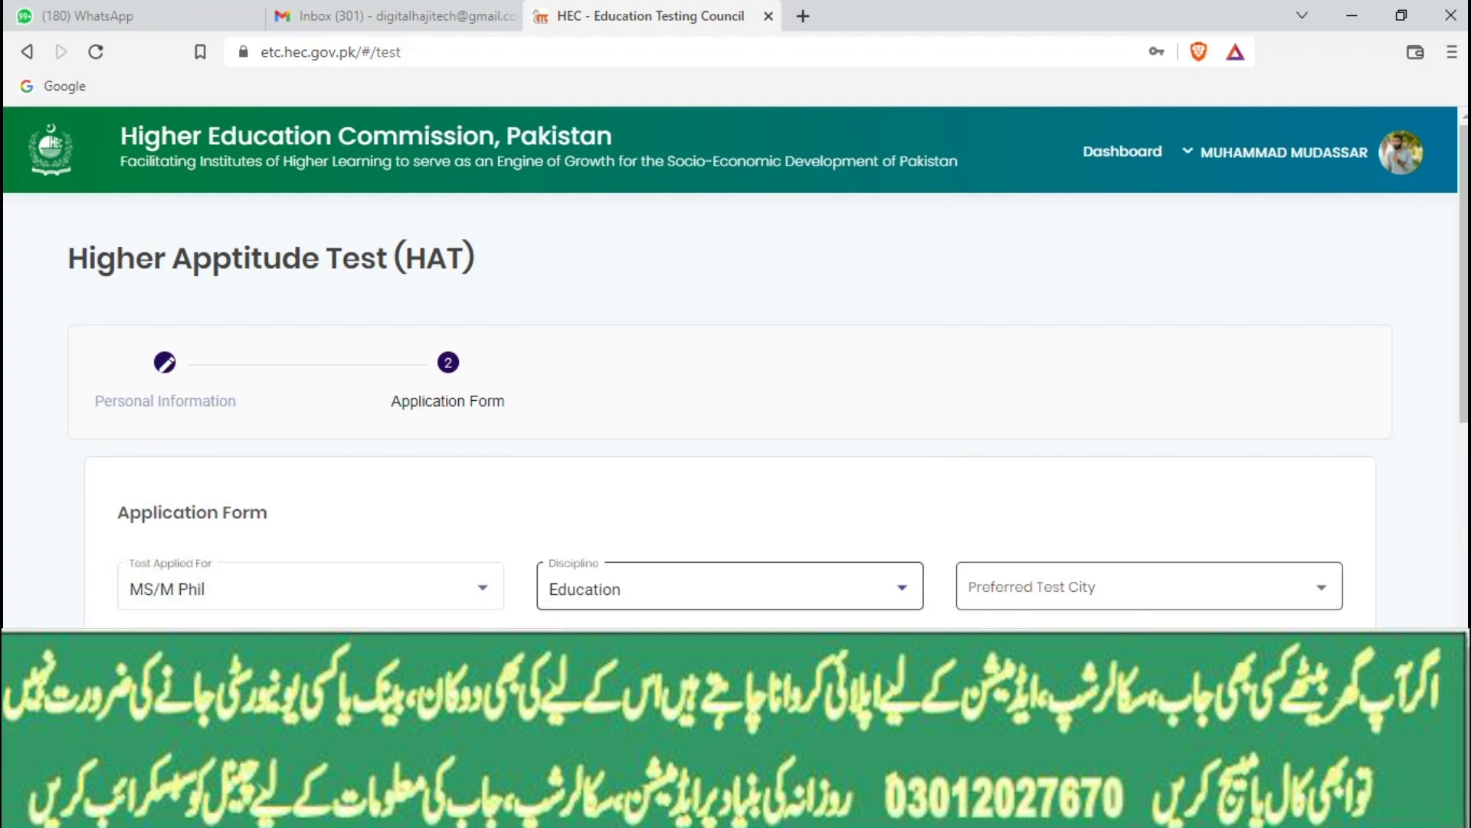
- Choose Bahawalpur as the preferred test city
{"action": "left_click", "coordinate": [1150, 587]}
{"action": "scroll", "coordinate": [1142, 383], "scroll_direction": "down", "scroll_amount": 2}
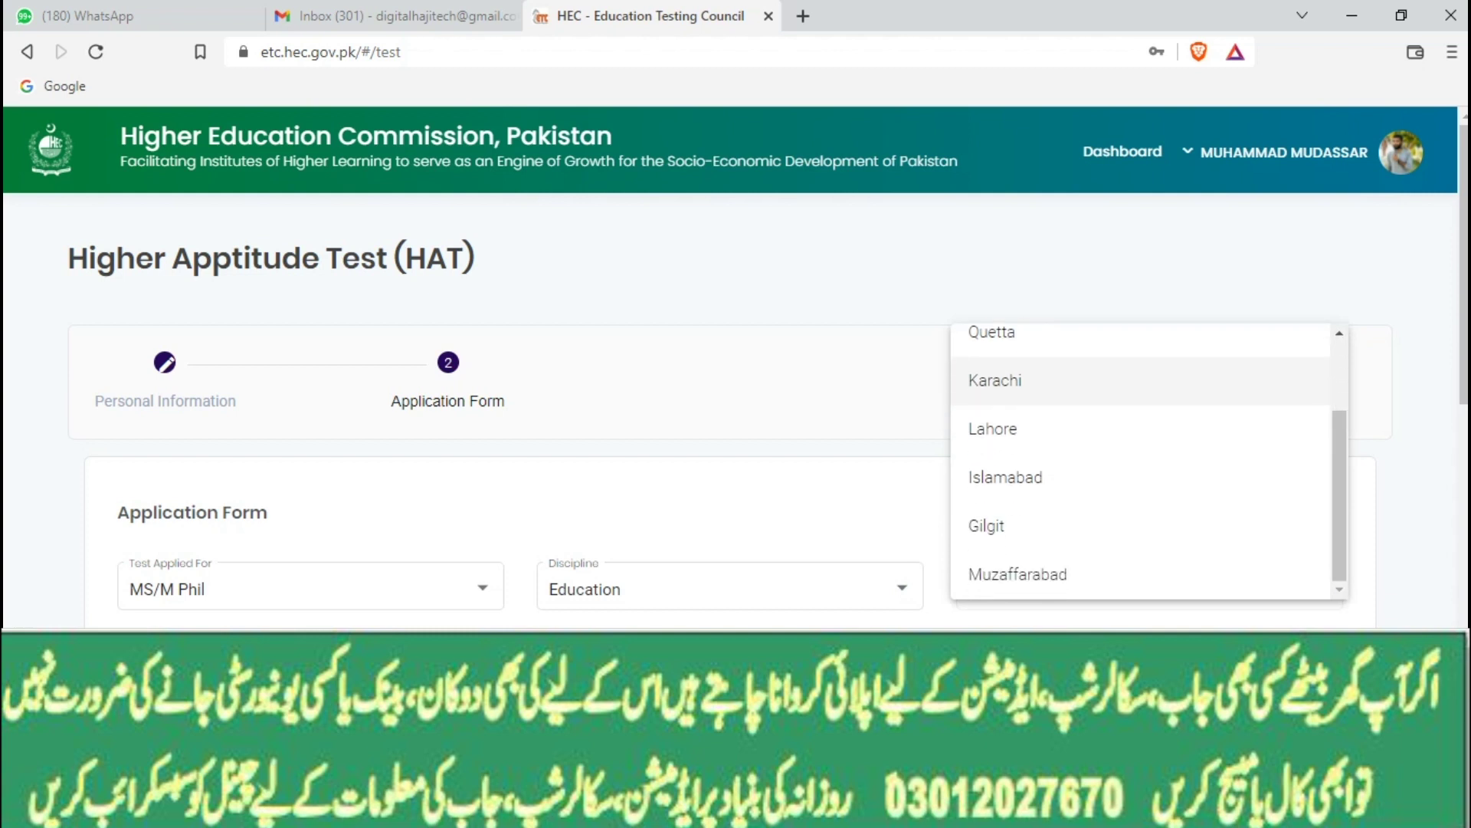
{"action": "scroll", "coordinate": [1142, 475], "scroll_direction": "up", "scroll_amount": 2}
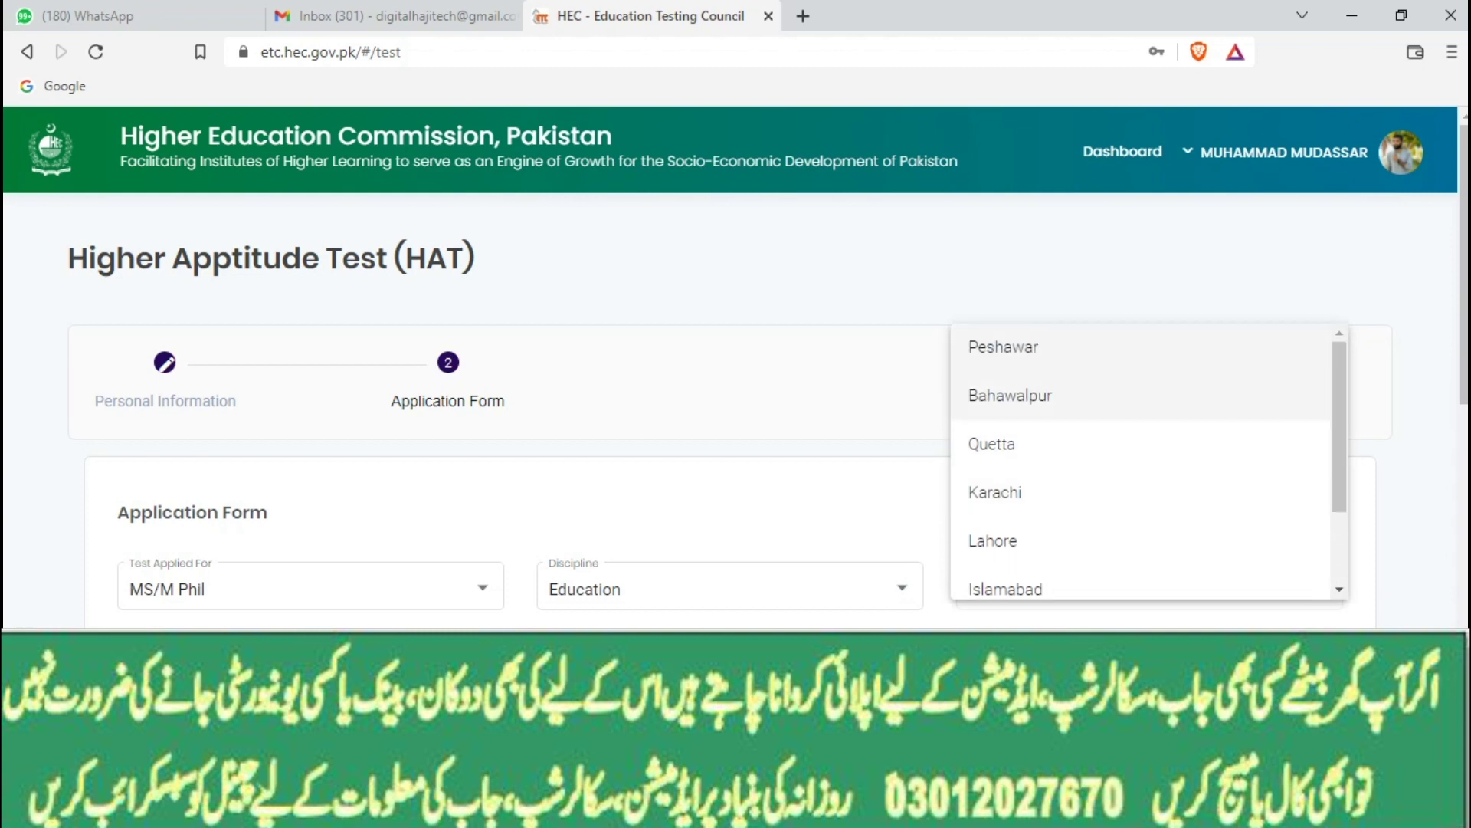
{"action": "left_click", "coordinate": [1049, 396]}
- Go through the bank name, deposit transaction date and challan number fields under Bank Details without filling them in
{"action": "scroll", "coordinate": [767, 460], "scroll_direction": "down", "scroll_amount": 3}
{"action": "left_click", "coordinate": [311, 531]}
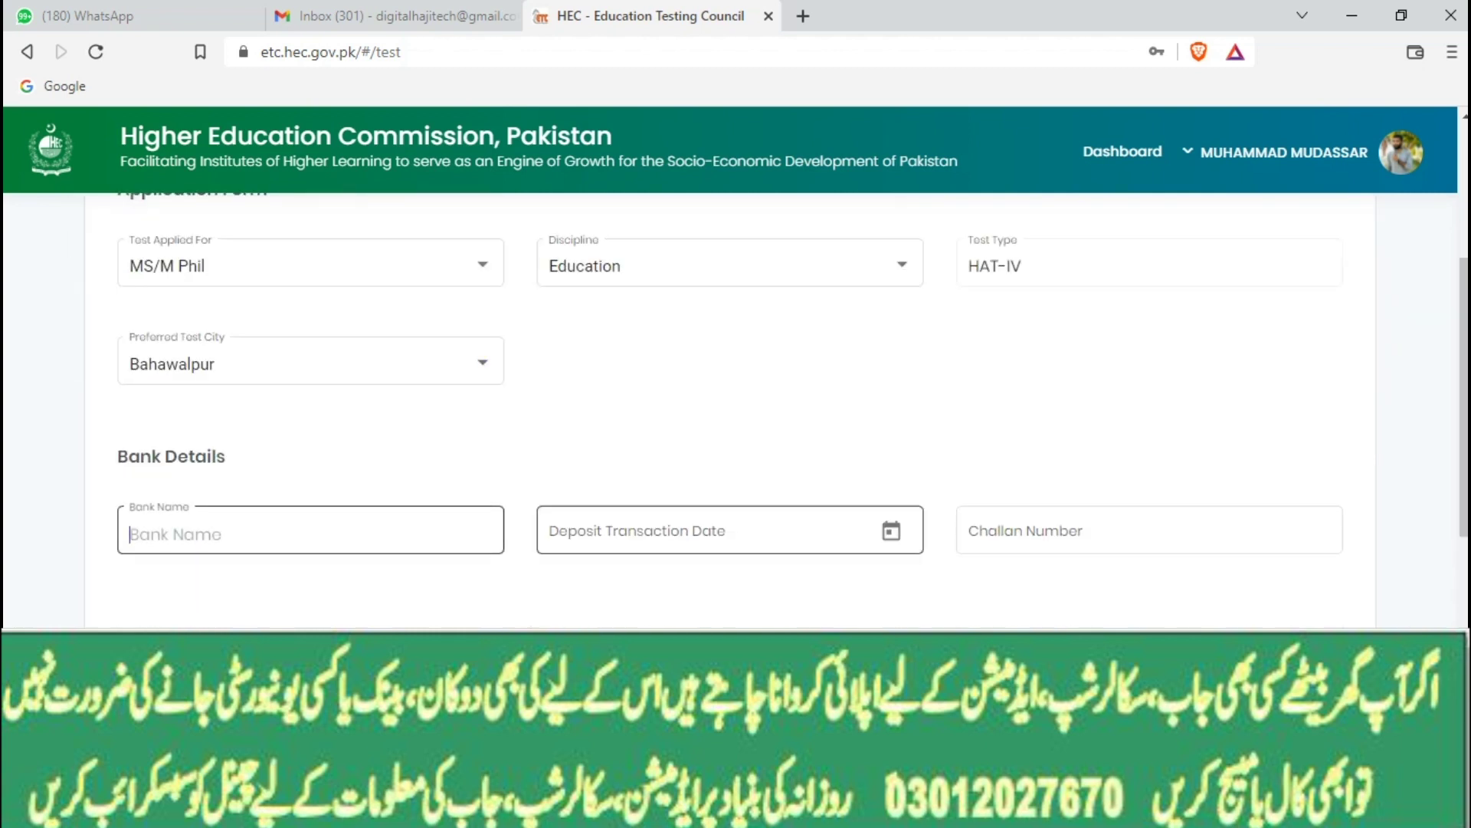
{"action": "left_click", "coordinate": [713, 530]}
{"action": "left_click", "coordinate": [1149, 530]}
- Look over the challan form download and the fee challan upload, leaving the file chooser without selecting a receipt
{"action": "scroll", "coordinate": [1150, 531], "scroll_direction": "down", "scroll_amount": 3}
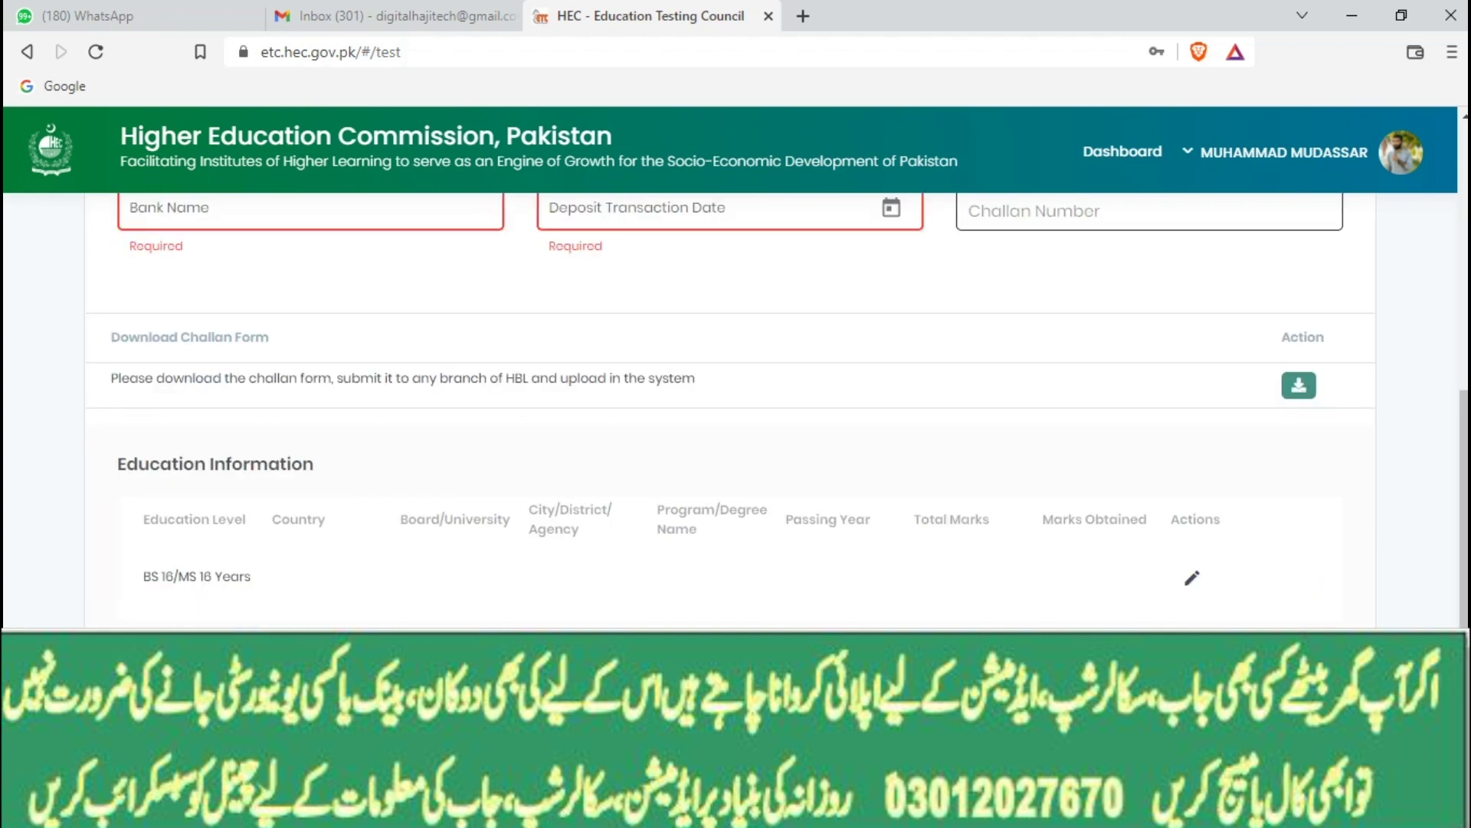
{"action": "scroll", "coordinate": [1192, 367], "scroll_direction": "down", "scroll_amount": 3}
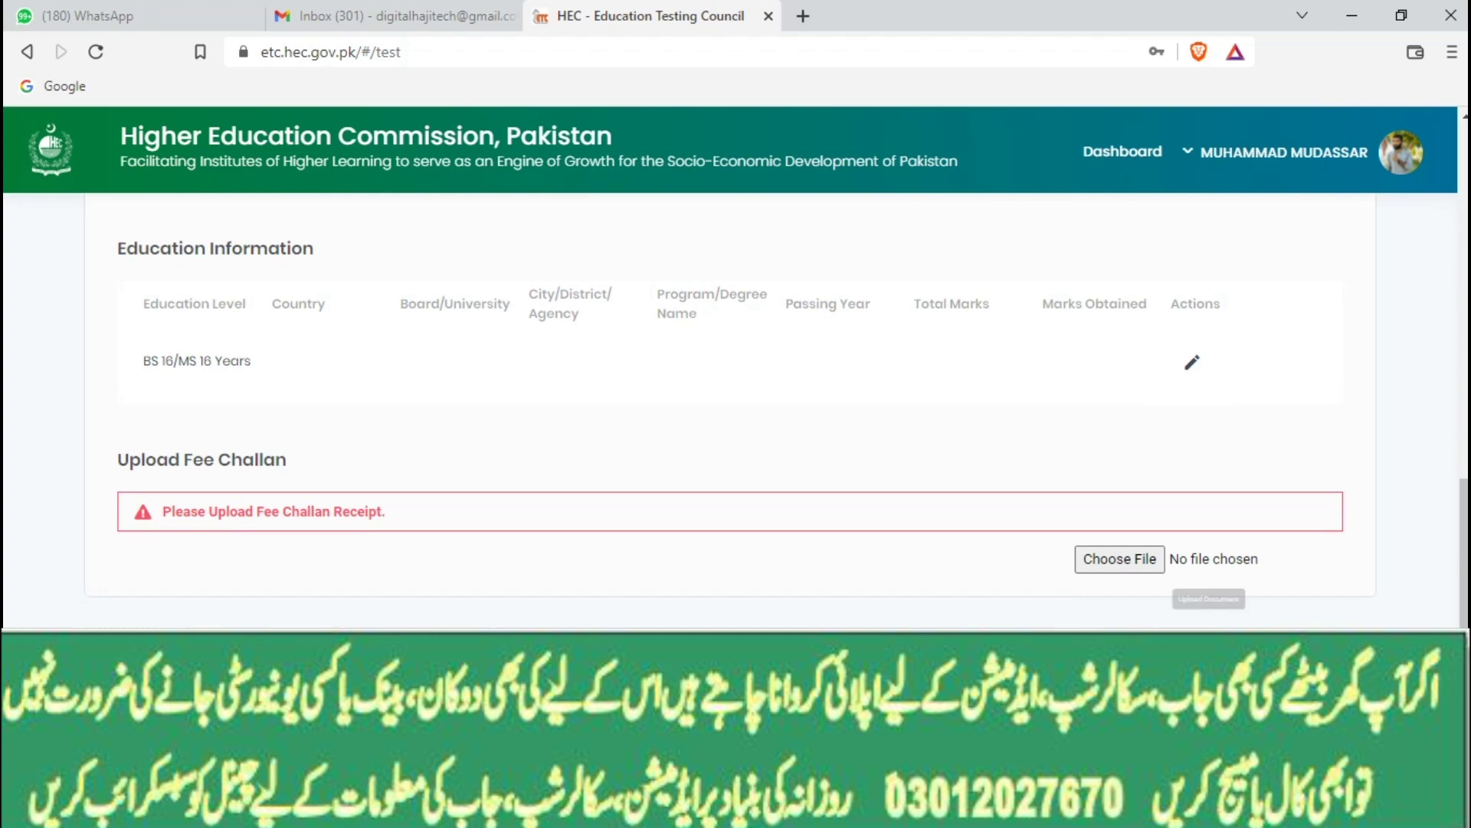
{"action": "left_click", "coordinate": [1120, 559]}
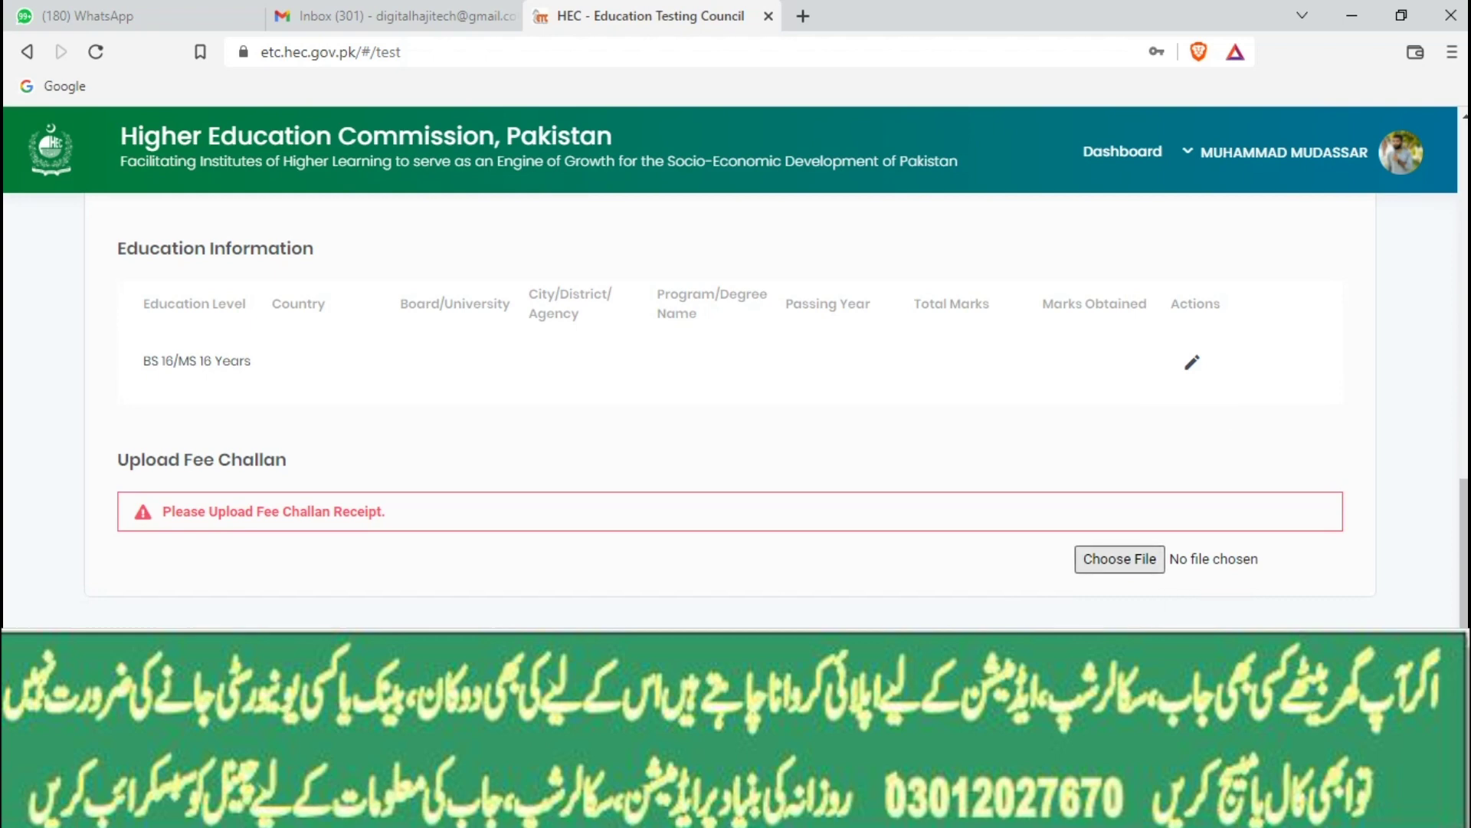
{"action": "left_click", "coordinate": [665, 481]}
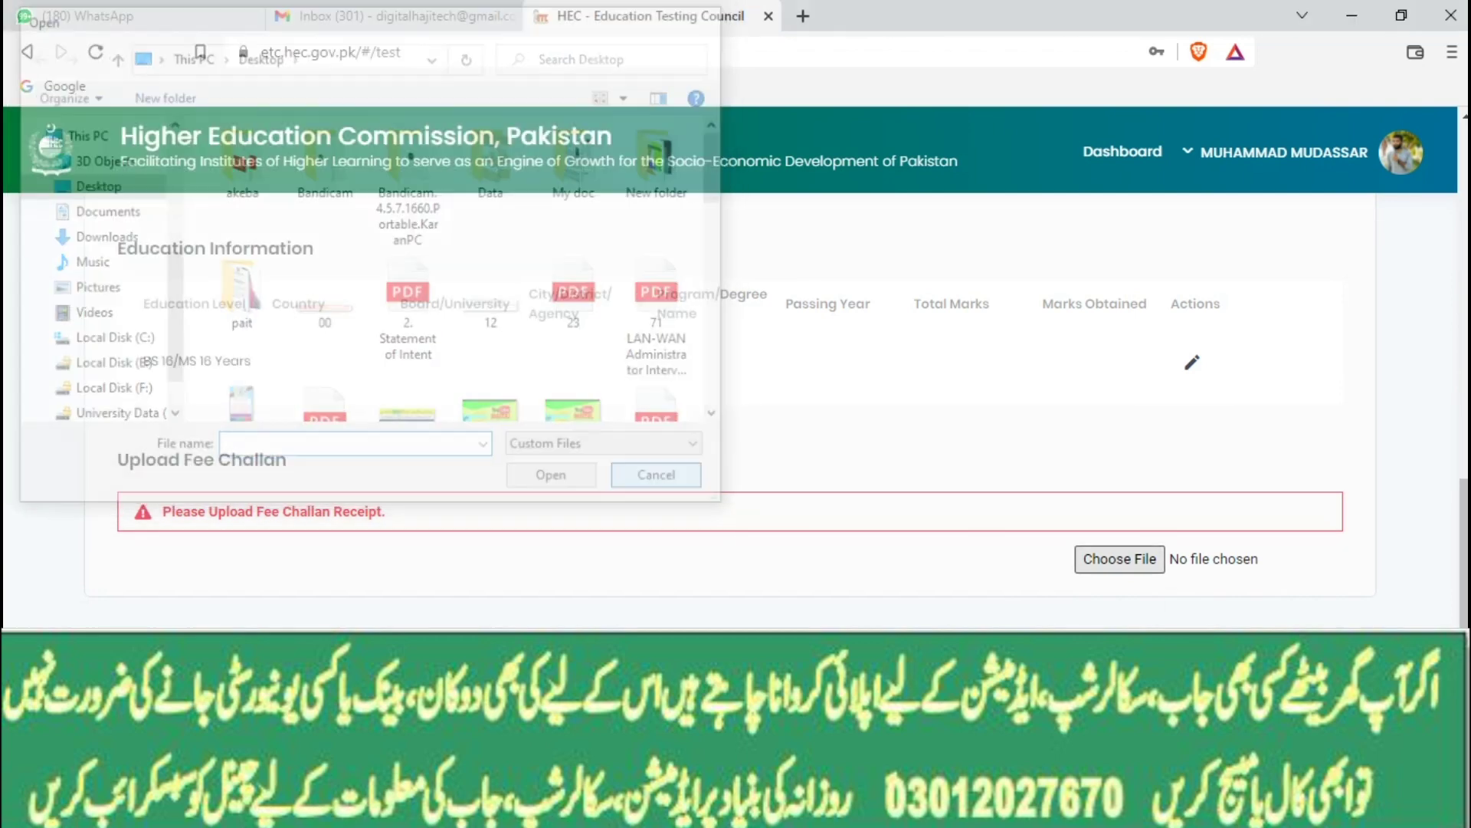
- Open the BS 16/MS 16 Years education entry for editing and look through its country, university, degree and marks fields
{"action": "left_click", "coordinate": [1193, 361]}
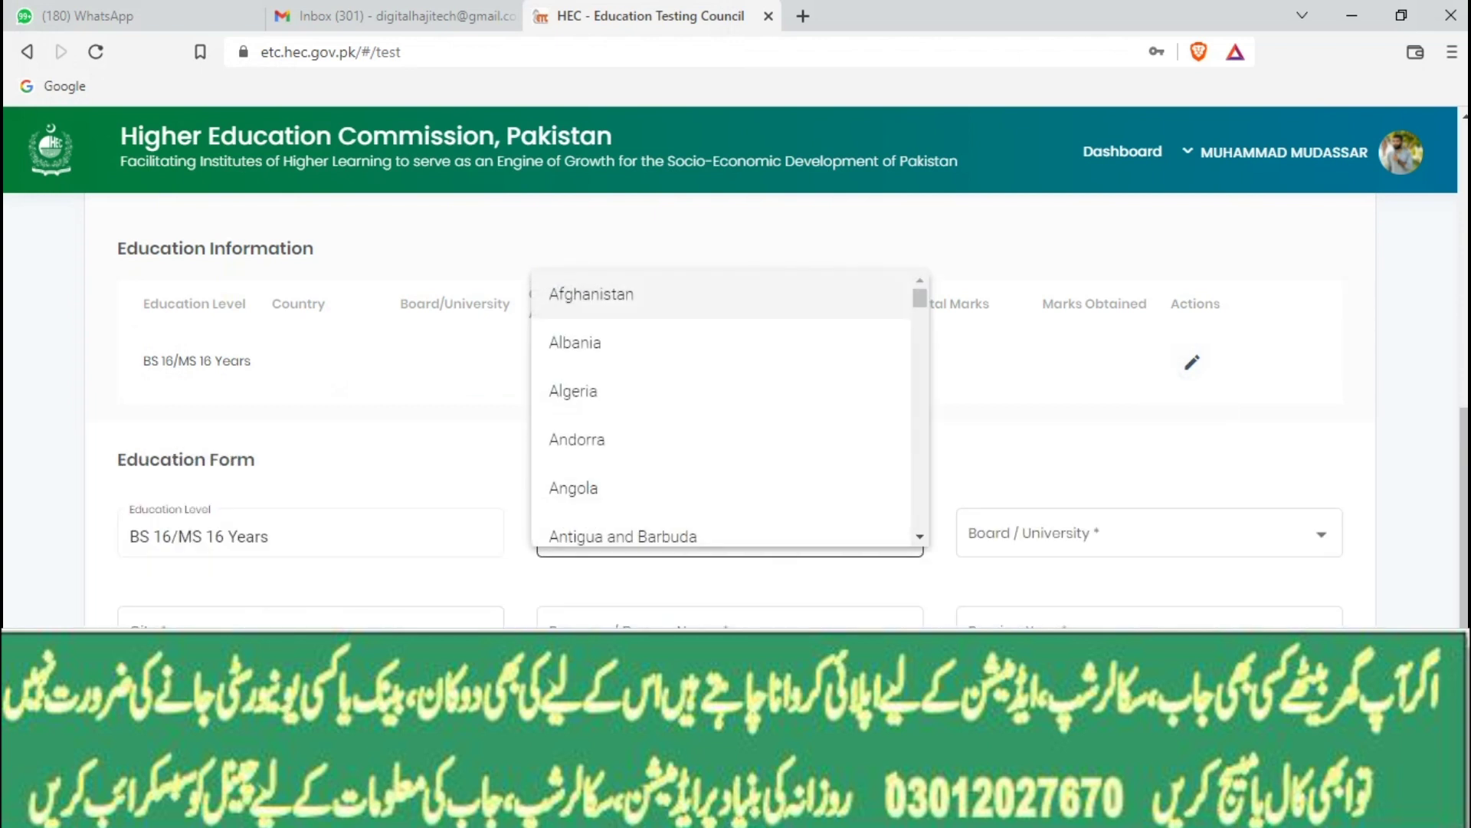
{"action": "left_click", "coordinate": [1019, 448]}
{"action": "scroll", "coordinate": [1019, 448], "scroll_direction": "down", "scroll_amount": 4}
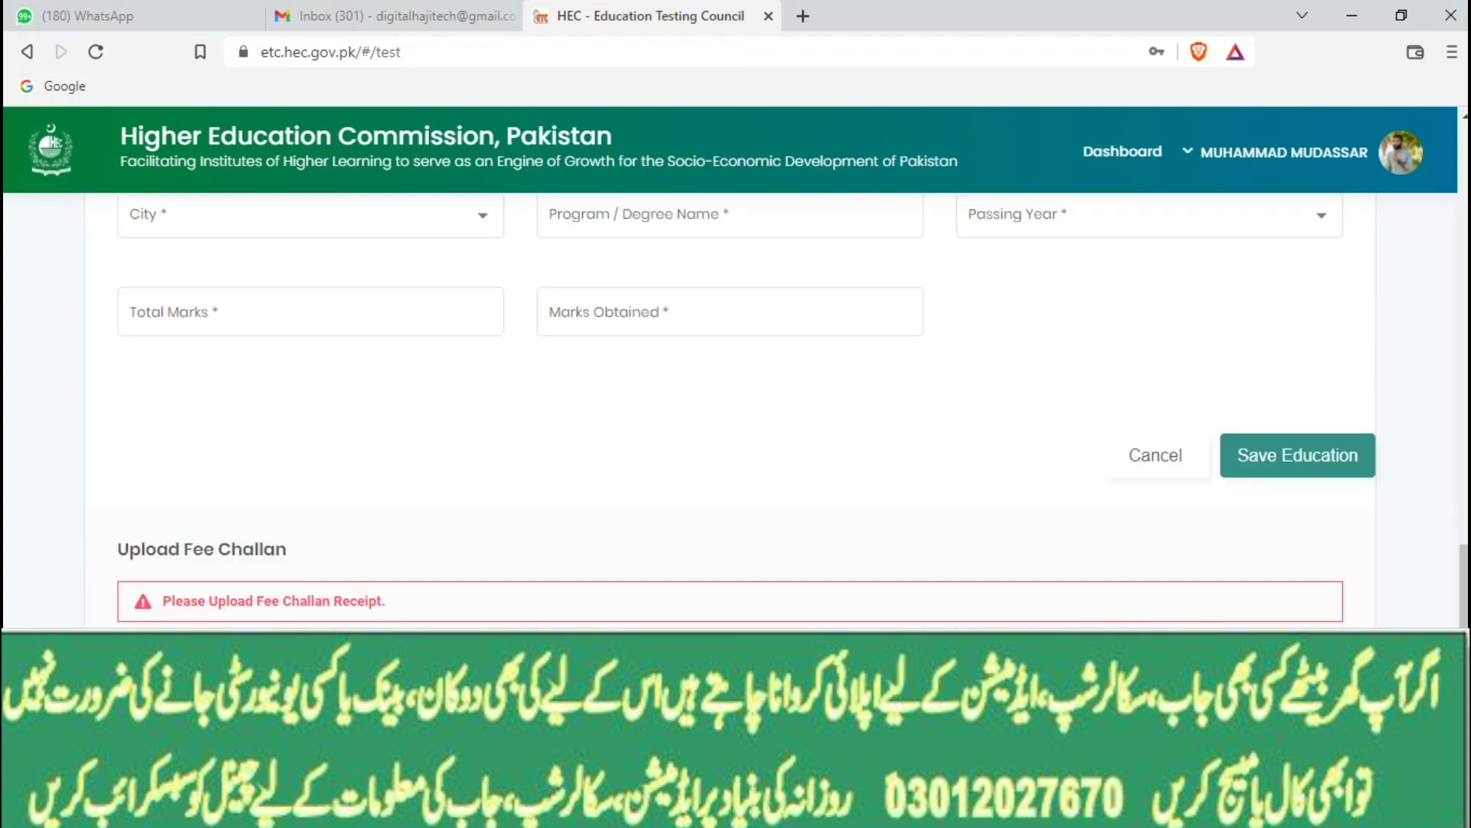
{"action": "scroll", "coordinate": [736, 414], "scroll_direction": "up", "scroll_amount": 2}
{"action": "scroll", "coordinate": [735, 414], "scroll_direction": "down", "scroll_amount": 2}
- Review the application form again from the test selection and preferred city through the bank details and challan download
{"action": "scroll", "coordinate": [736, 414], "scroll_direction": "up", "scroll_amount": 10}
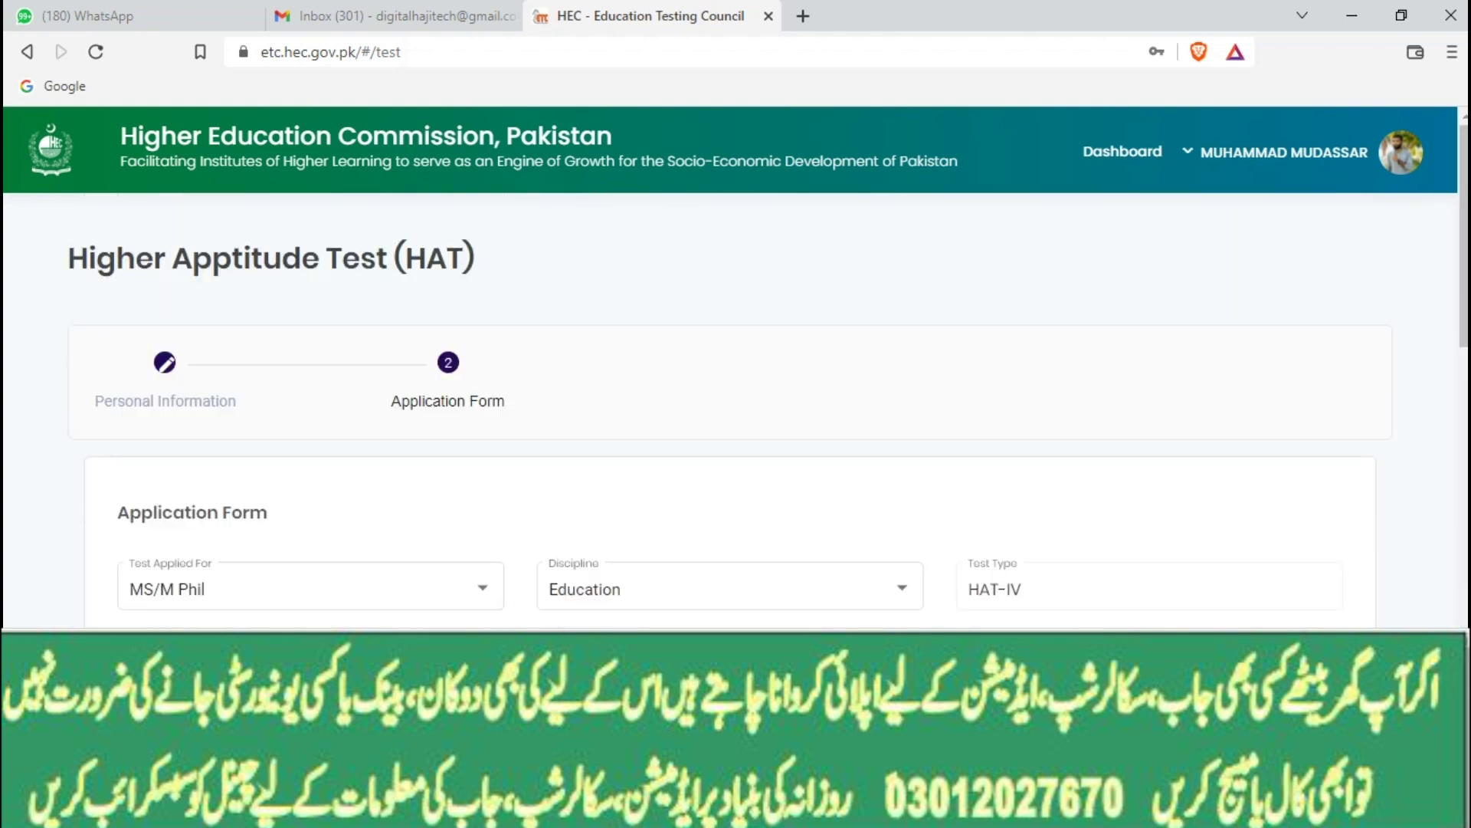
{"action": "scroll", "coordinate": [735, 414], "scroll_direction": "down", "scroll_amount": 6}
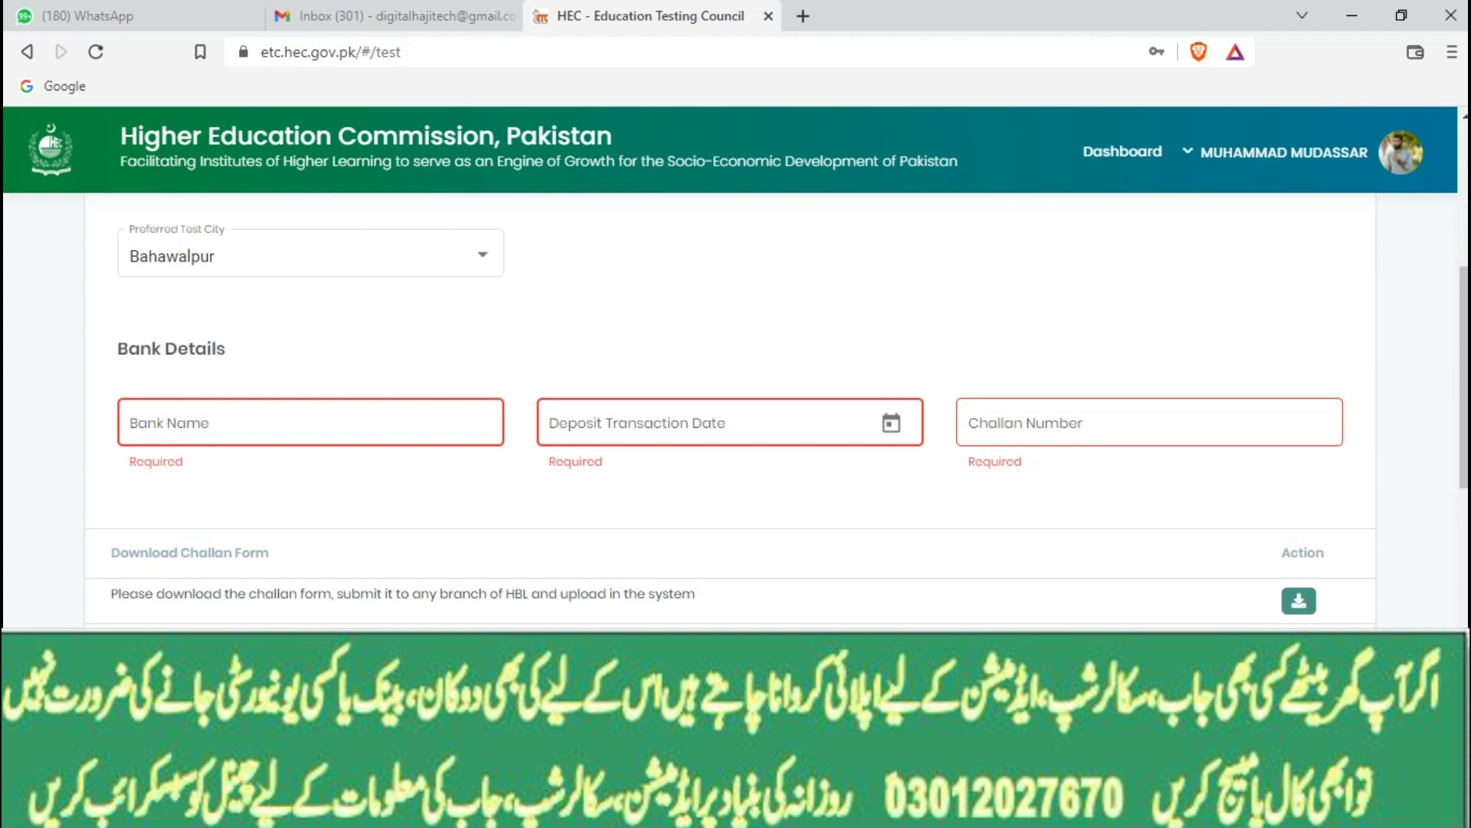
{"action": "scroll", "coordinate": [735, 414], "scroll_direction": "up", "scroll_amount": 6}
{"action": "scroll", "coordinate": [736, 413], "scroll_direction": "down", "scroll_amount": 10}
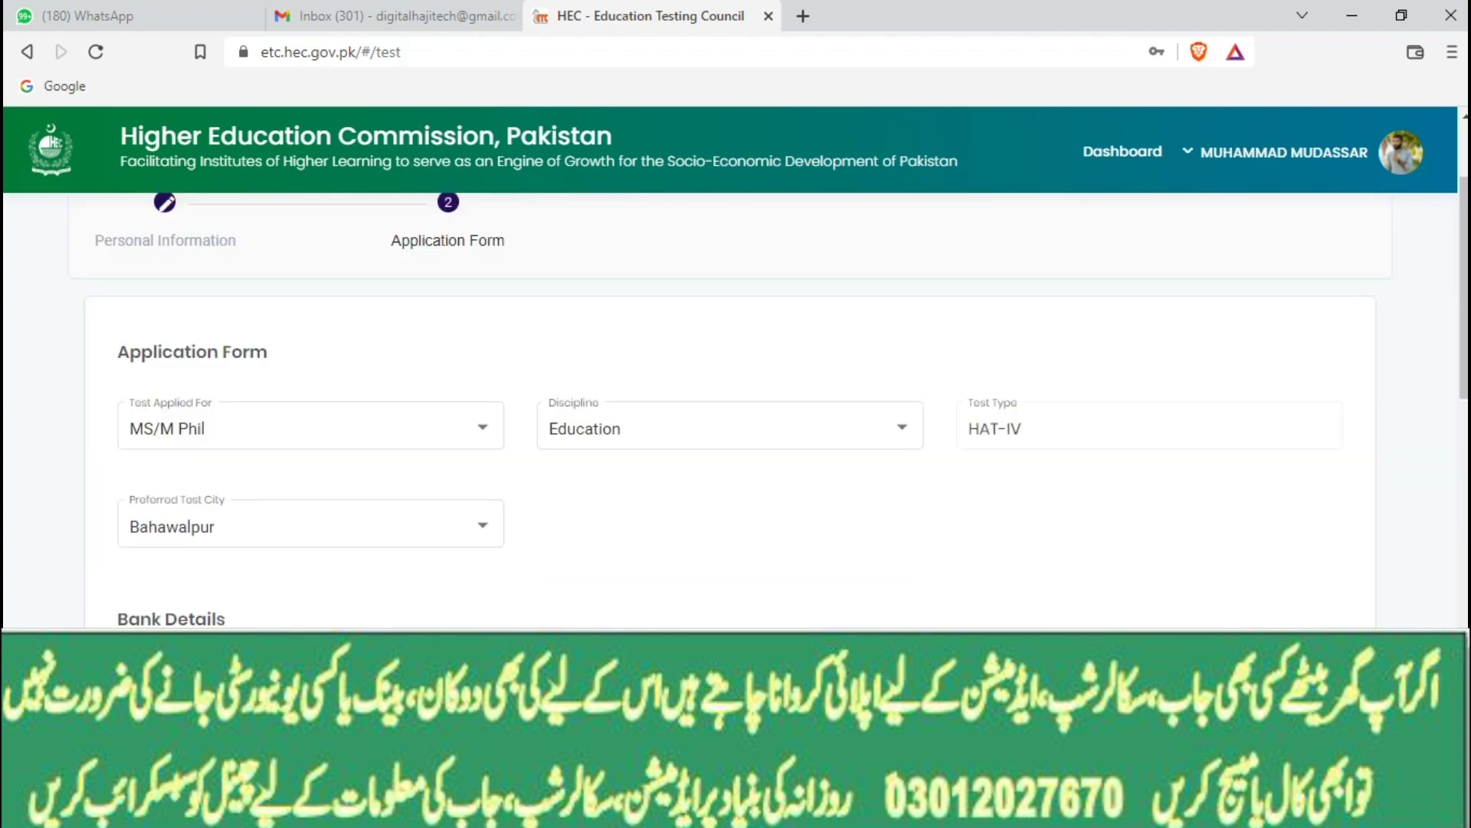